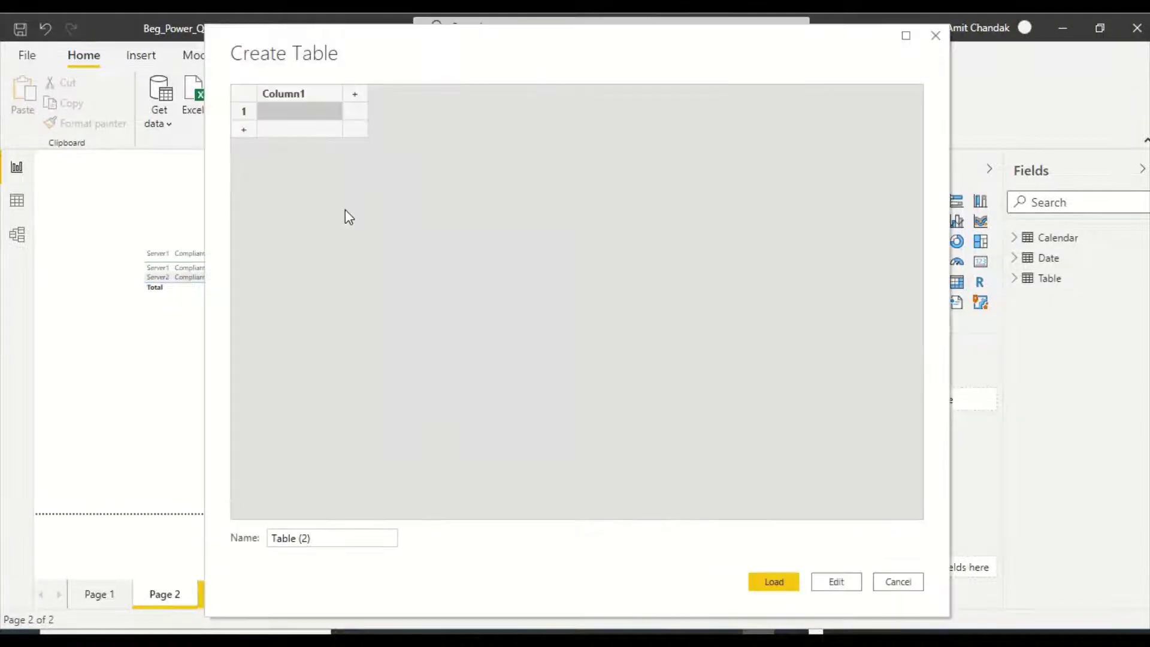
Step: Rename Column1 to Text and enter 1 in row 1, trying to remove the extra empty row
{"action": "double_click", "coordinate": [299, 98]}
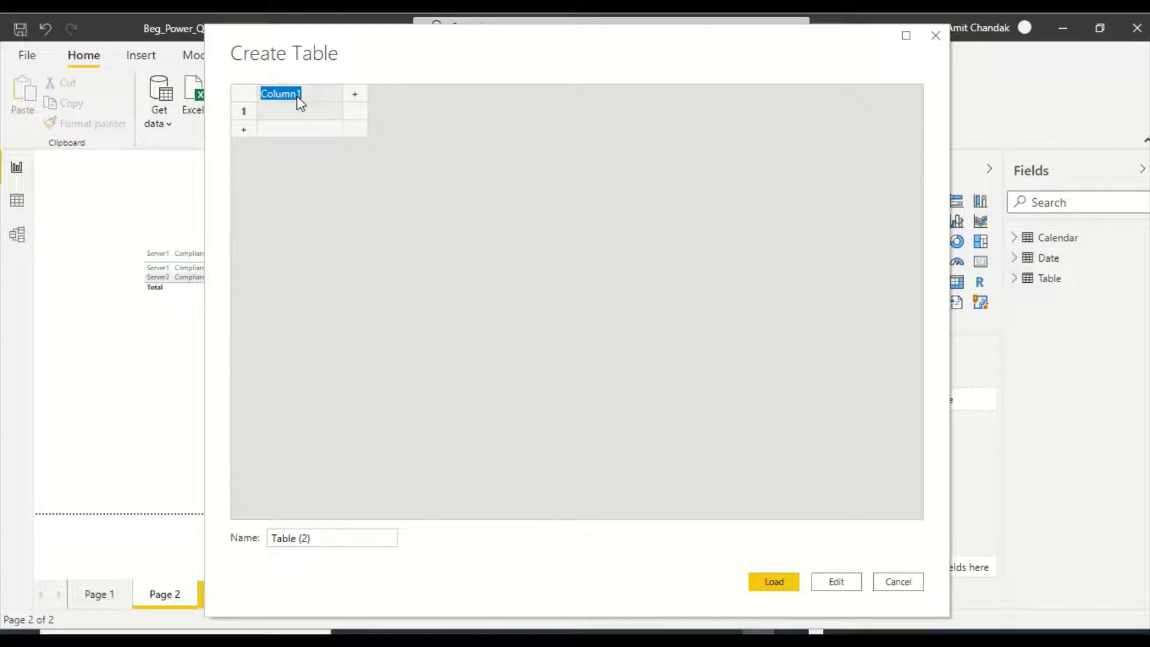
{"action": "type", "text": "T"}
{"action": "left_click", "coordinate": [309, 124]}
{"action": "left_click", "coordinate": [300, 111]}
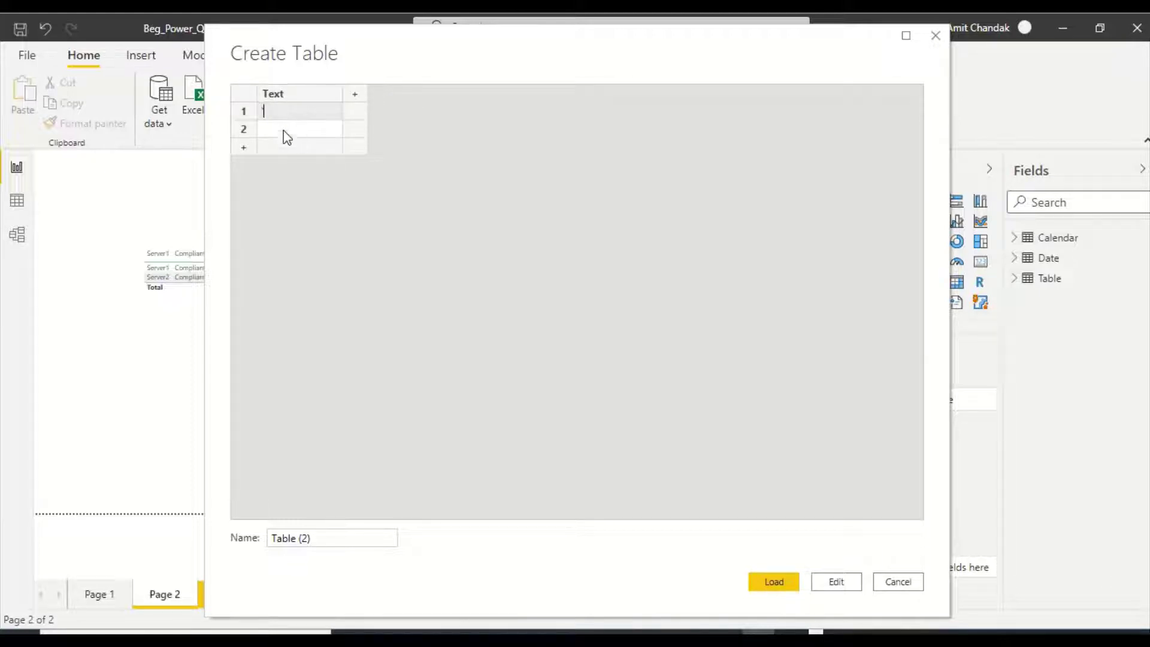
{"action": "right_click", "coordinate": [284, 130]}
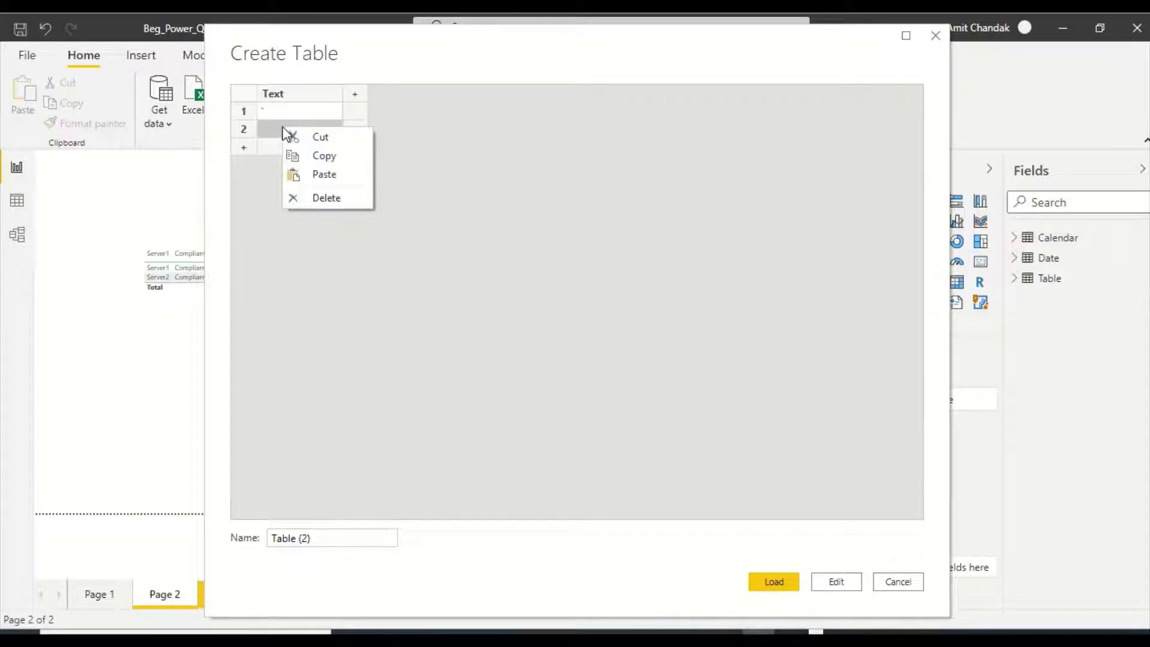
{"action": "left_click", "coordinate": [324, 201]}
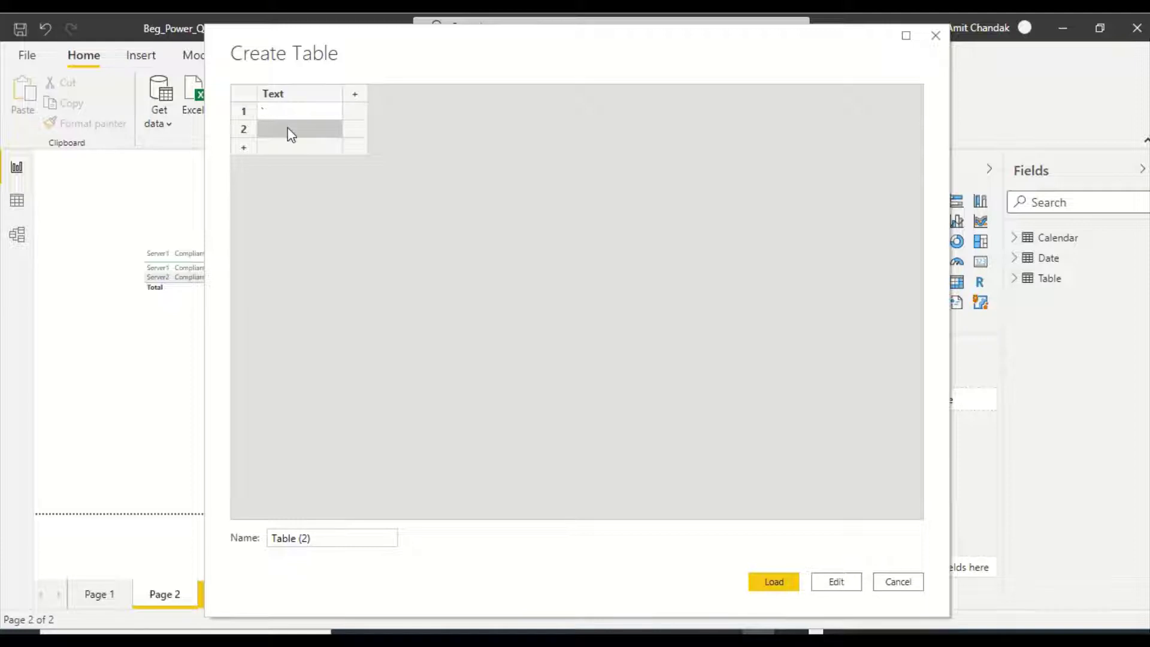
{"action": "left_click", "coordinate": [274, 108]}
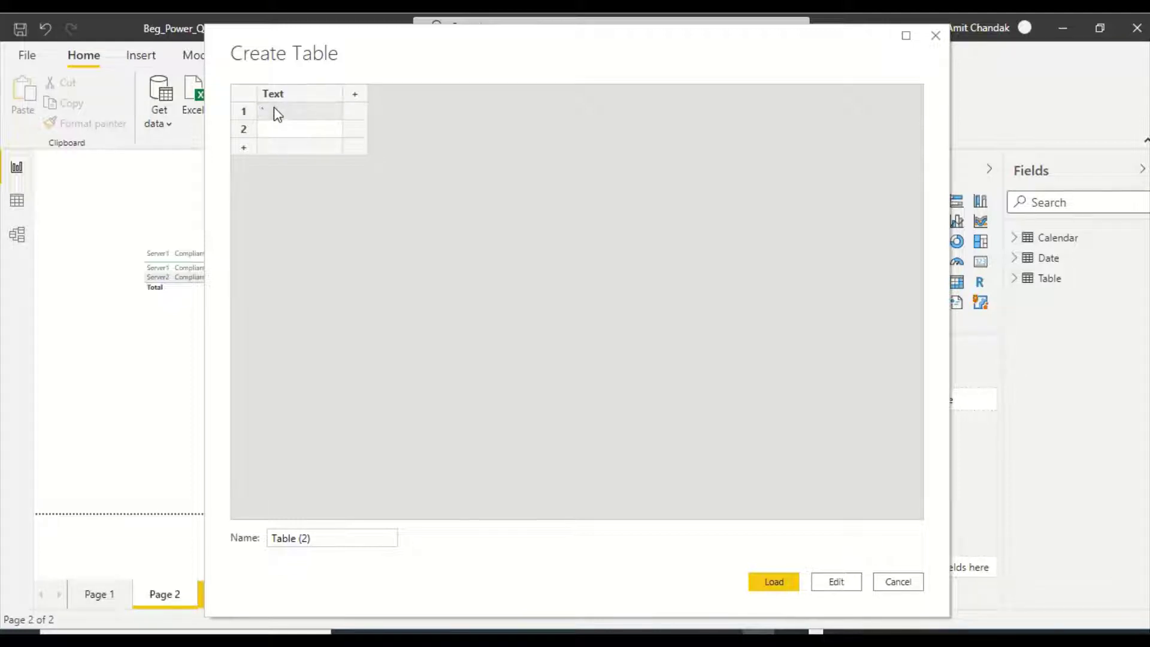
{"action": "double_click", "coordinate": [262, 113]}
{"action": "type", "text": "1"}
{"action": "left_click", "coordinate": [278, 130]}
{"action": "right_click", "coordinate": [278, 131]}
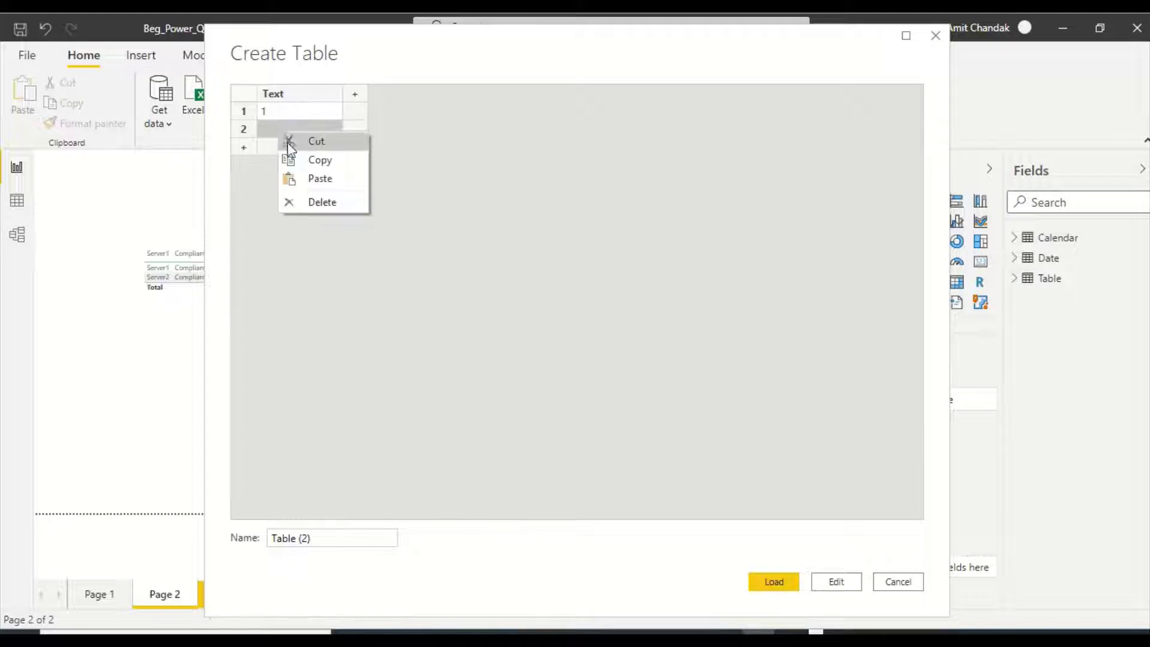
{"action": "left_click", "coordinate": [316, 204]}
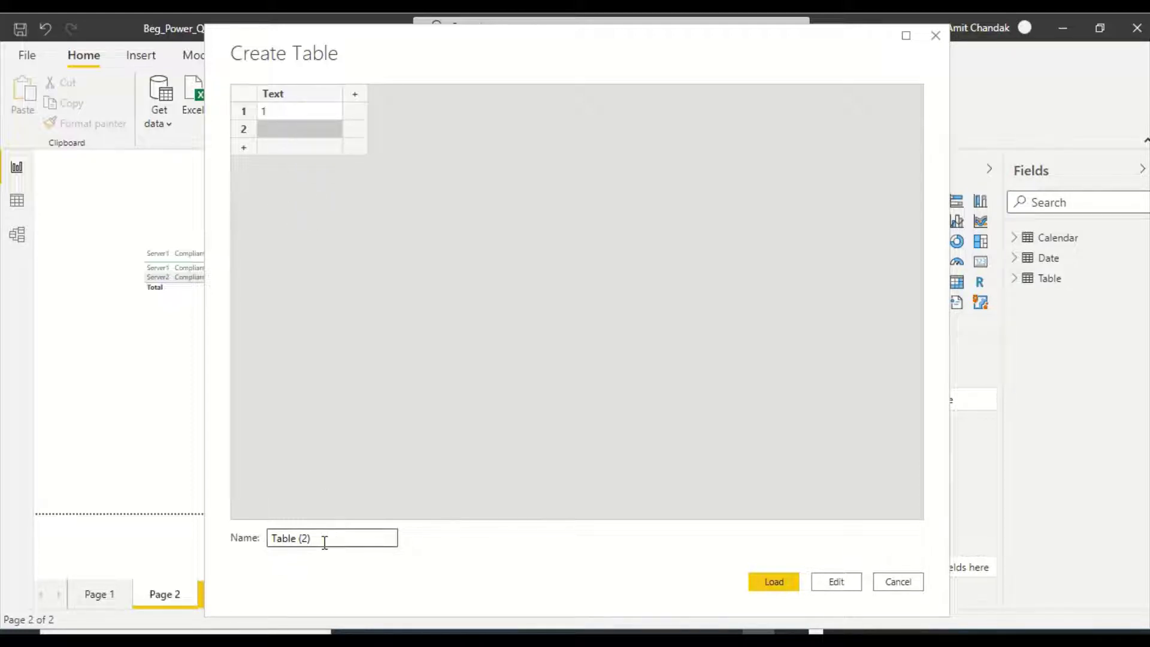
Step: Name the new table Test and load it into the model
{"action": "left_click_drag", "start_coordinate": [323, 542], "coordinate": [247, 525]}
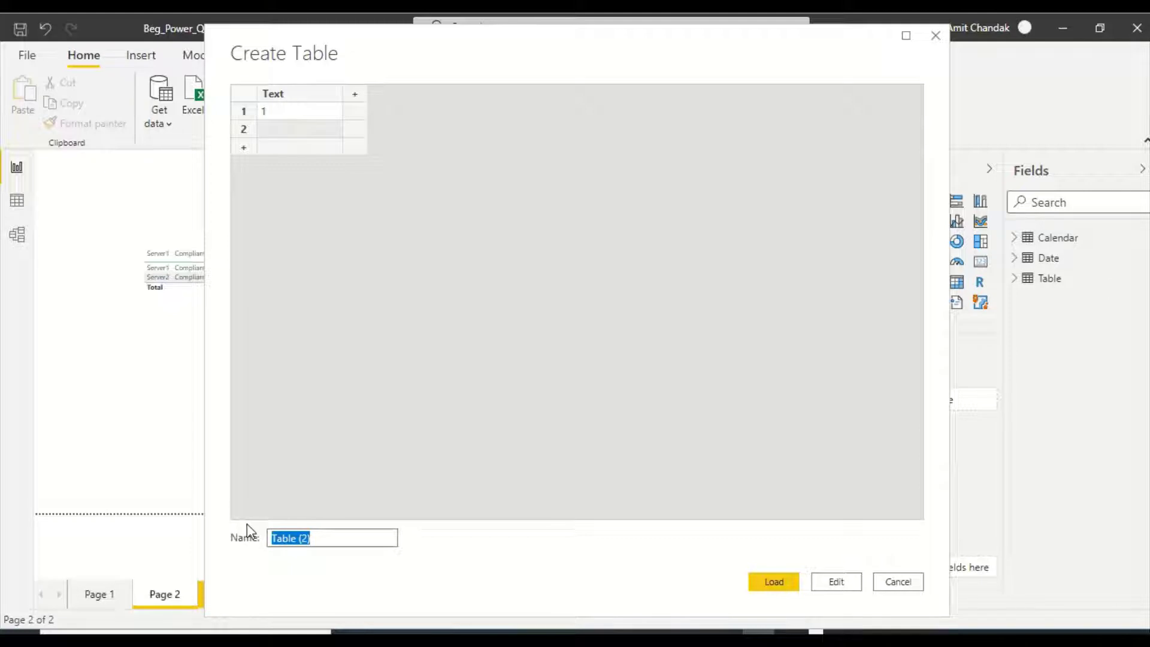
{"action": "type", "text": "Text"}
{"action": "key", "text": "BackSpace"}
{"action": "key", "text": "BackSpace"}
{"action": "type", "text": "st"}
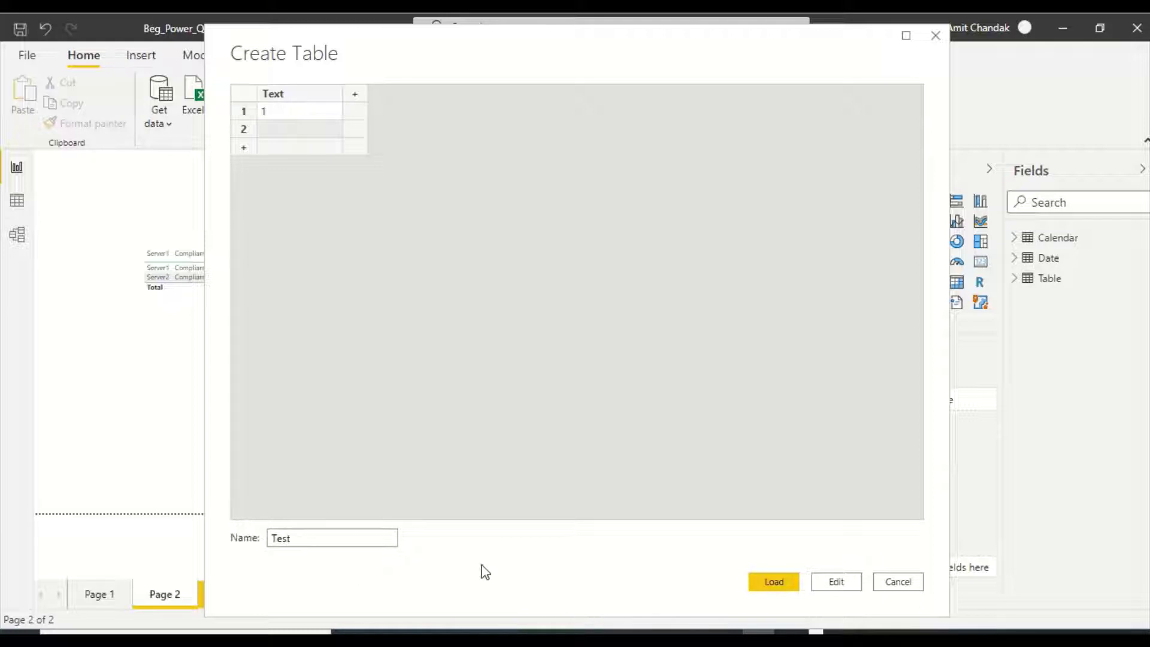
{"action": "left_click", "coordinate": [772, 582]}
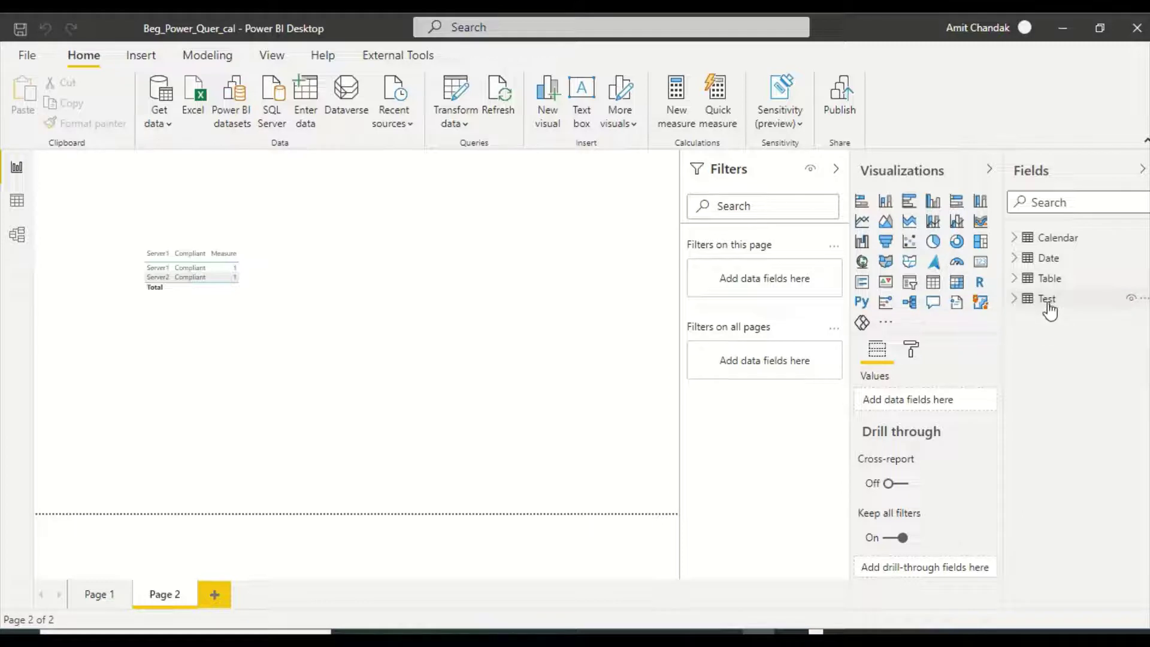
Step: Open the Test table's query for editing from the Fields pane, cancelling a stray delete prompt
{"action": "right_click", "coordinate": [1048, 303]}
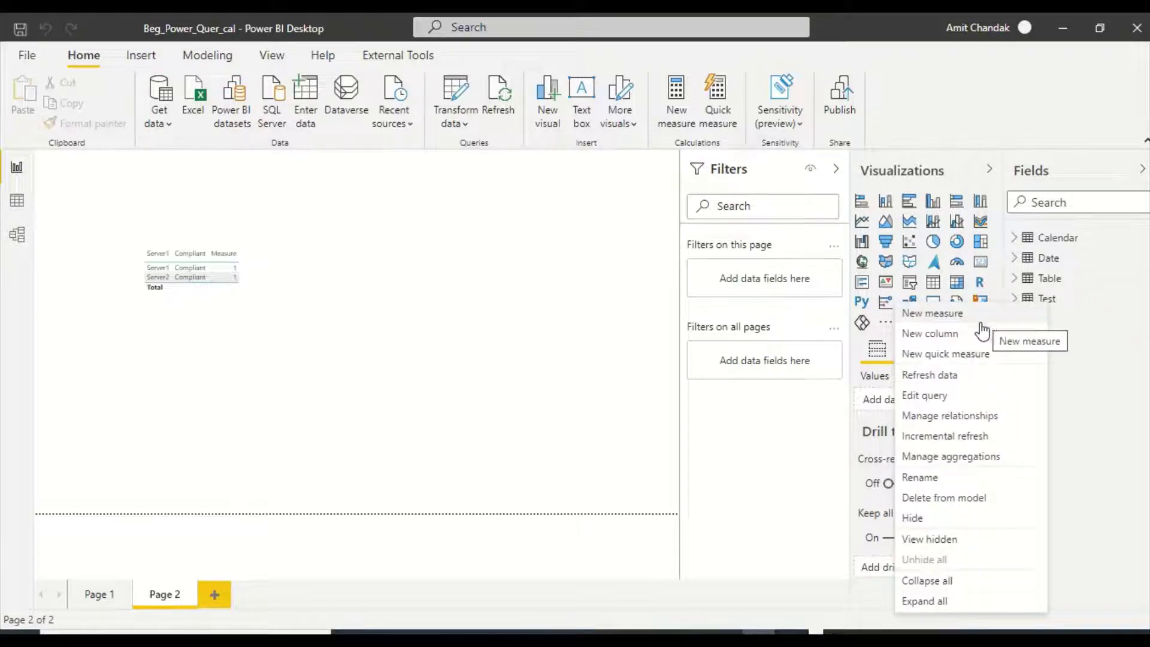
{"action": "left_click", "coordinate": [929, 499]}
{"action": "left_click", "coordinate": [718, 359]}
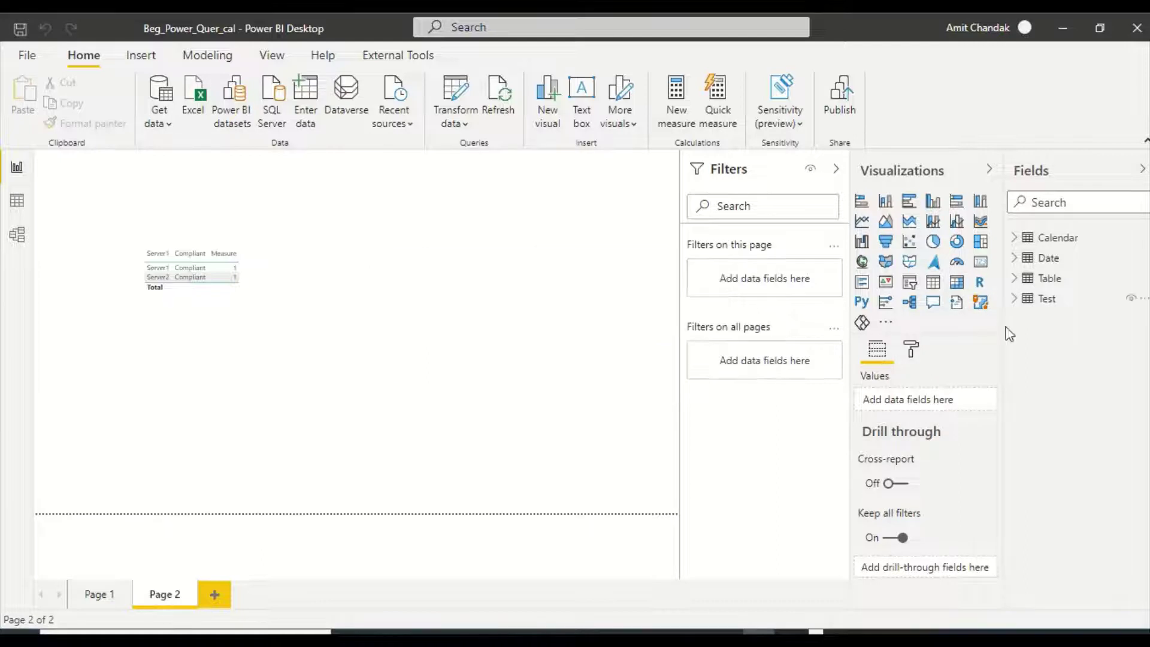
{"action": "right_click", "coordinate": [1041, 302]}
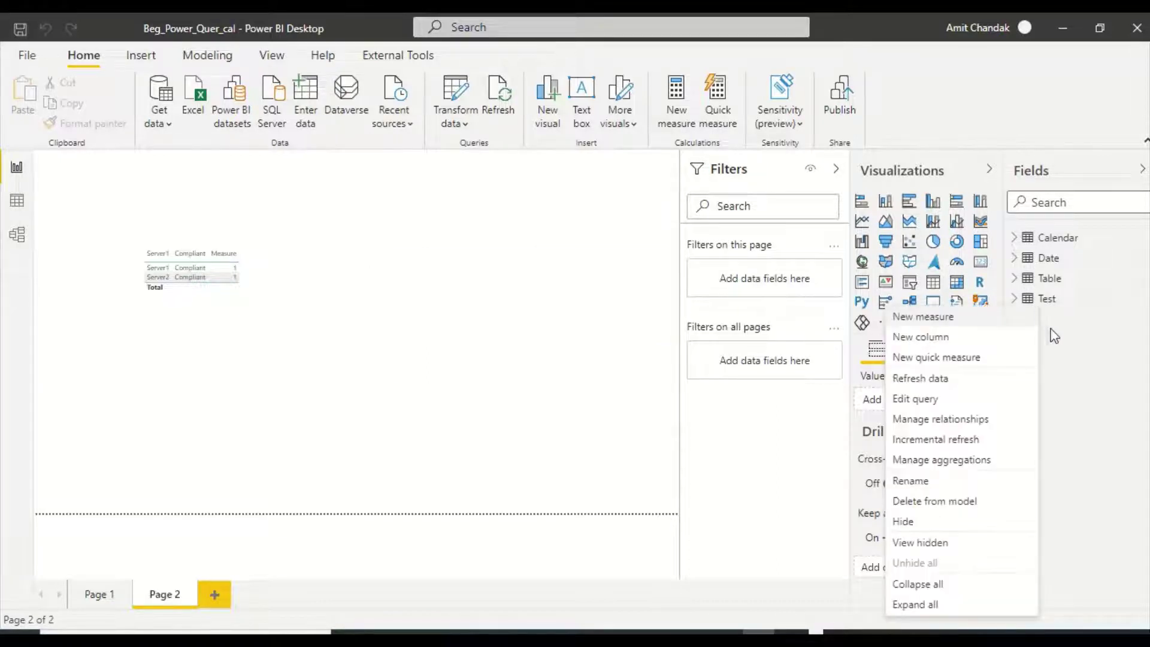
{"action": "left_click", "coordinate": [934, 398]}
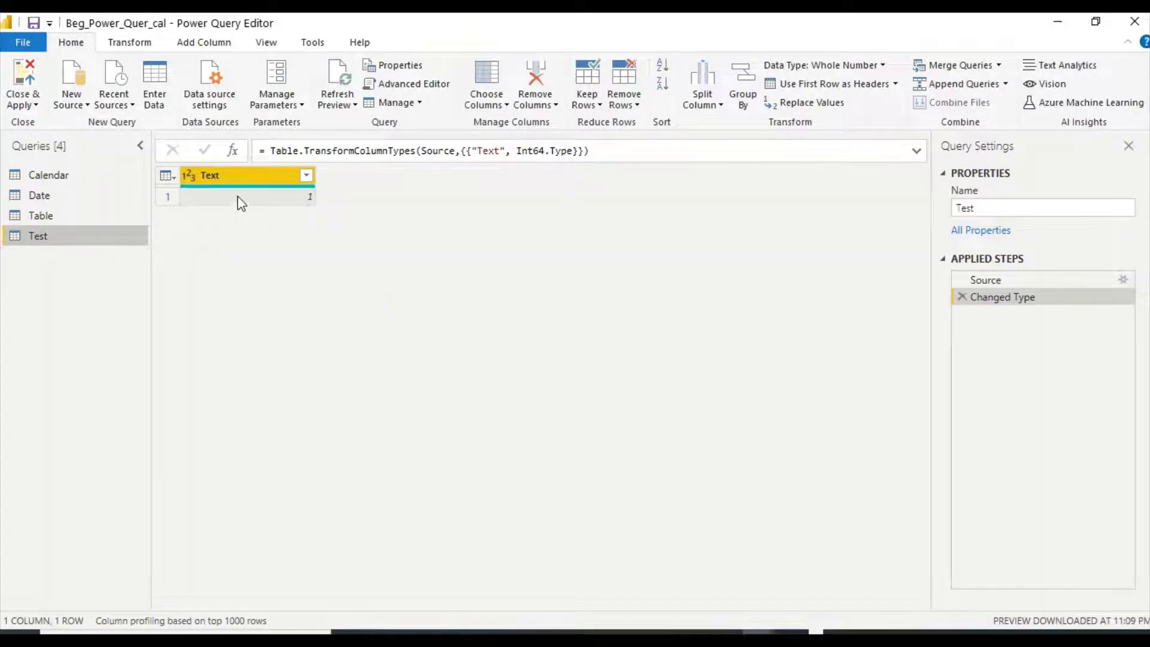
Step: Start a new custom column in the Test query and name it Fixed
{"action": "right_click", "coordinate": [237, 176]}
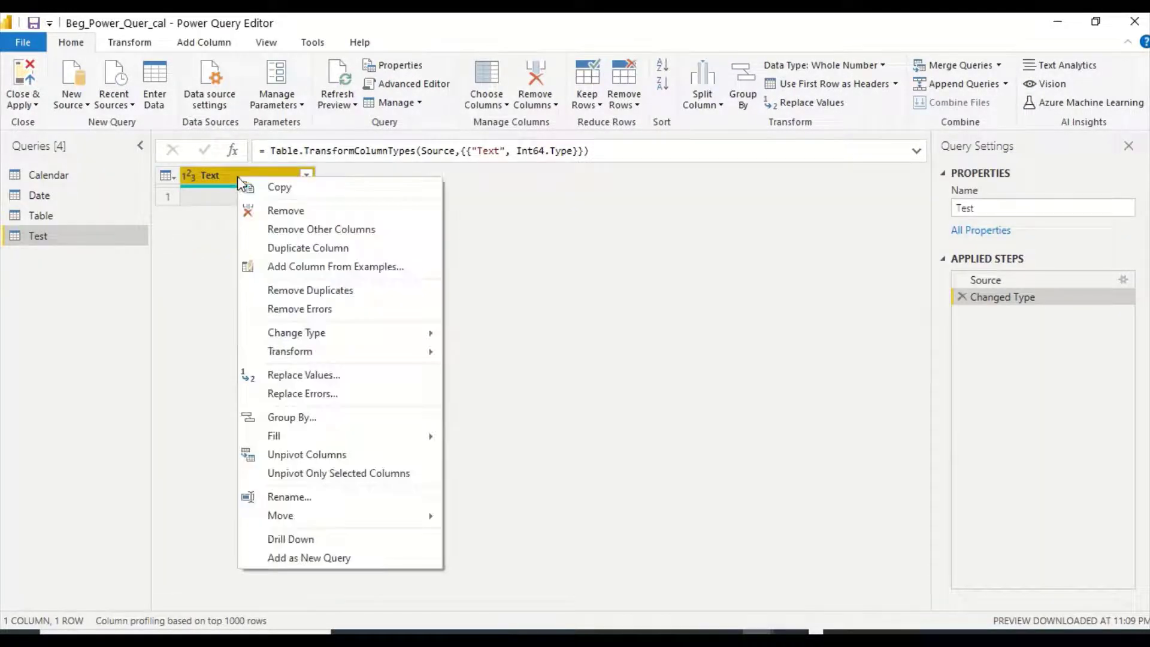
{"action": "left_click", "coordinate": [120, 46]}
{"action": "left_click", "coordinate": [181, 47]}
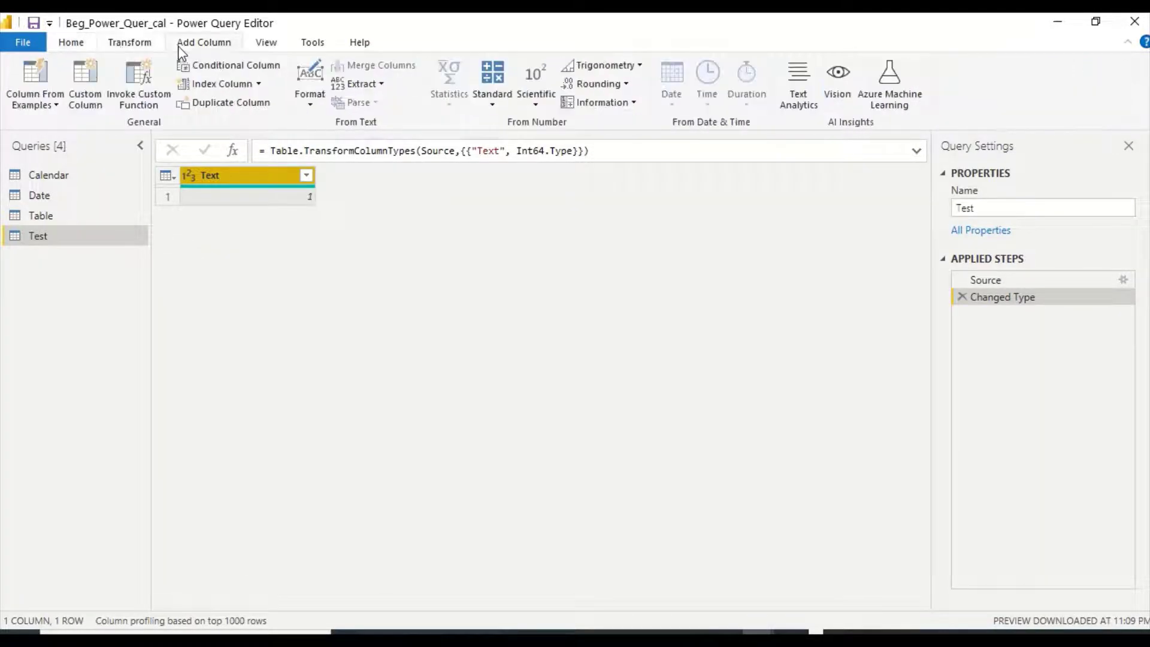
{"action": "left_click", "coordinate": [89, 95]}
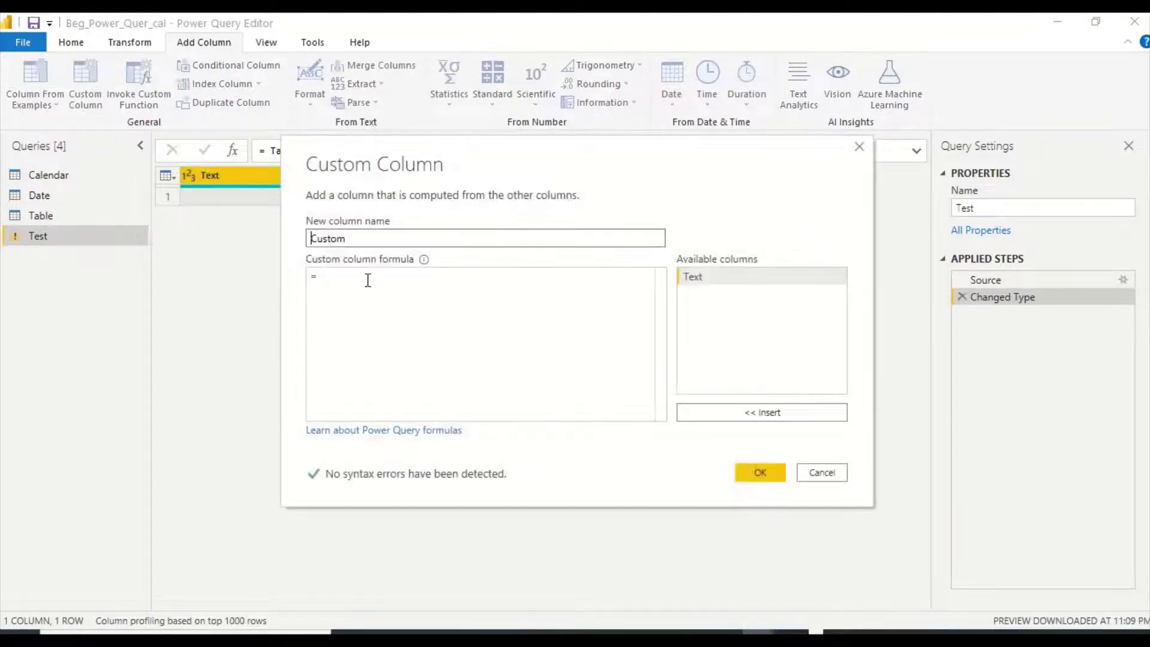
{"action": "double_click", "coordinate": [338, 239]}
{"action": "type", "text": "Fixed"}
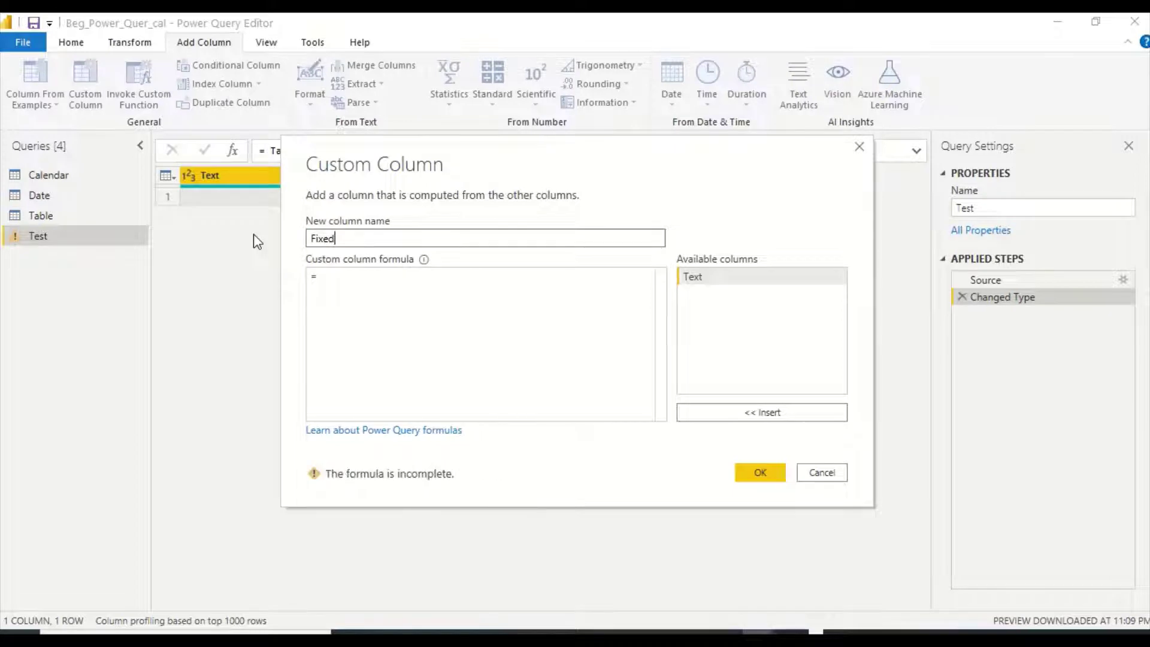
{"action": "left_click", "coordinate": [360, 283]}
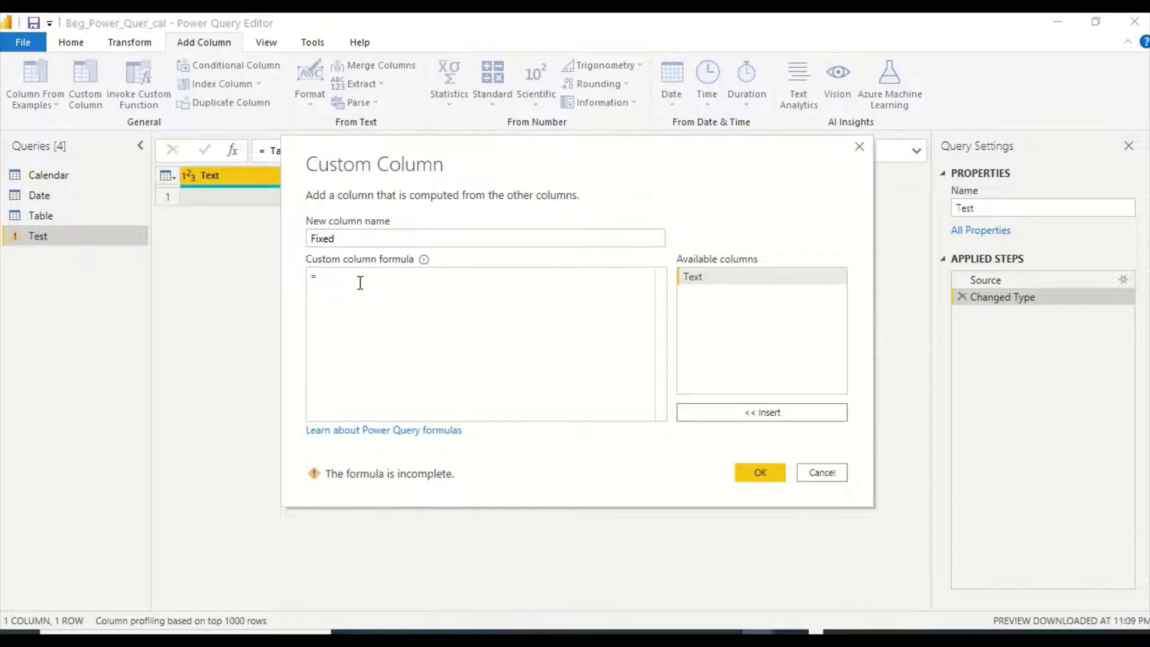
Step: Enter the formula = DateTime.FixedLocalNow() and create the column
{"action": "type", "text": "Date"}
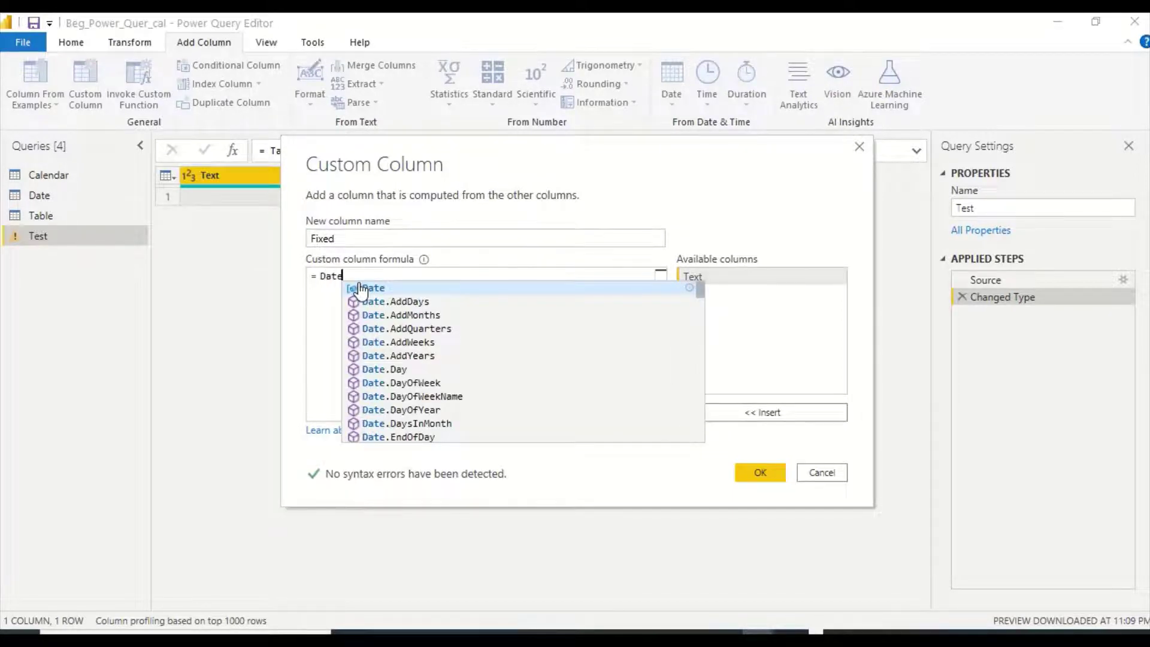
{"action": "type", "text": "Time.Fi"}
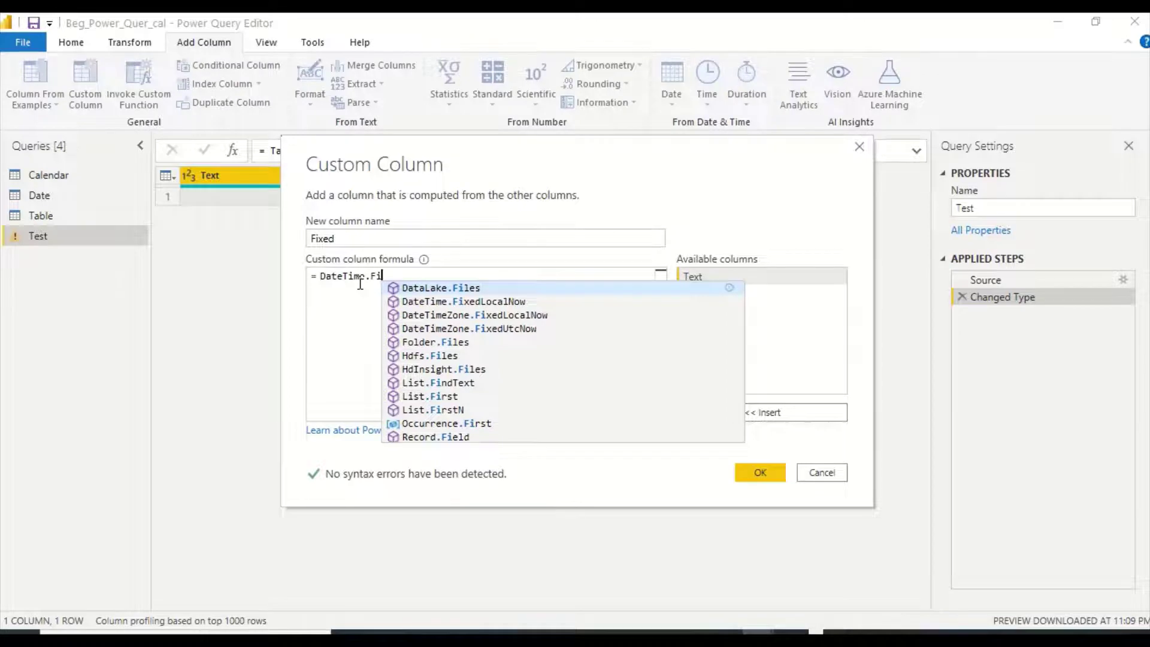
{"action": "key", "text": "Down"}
{"action": "key", "text": "Tab"}
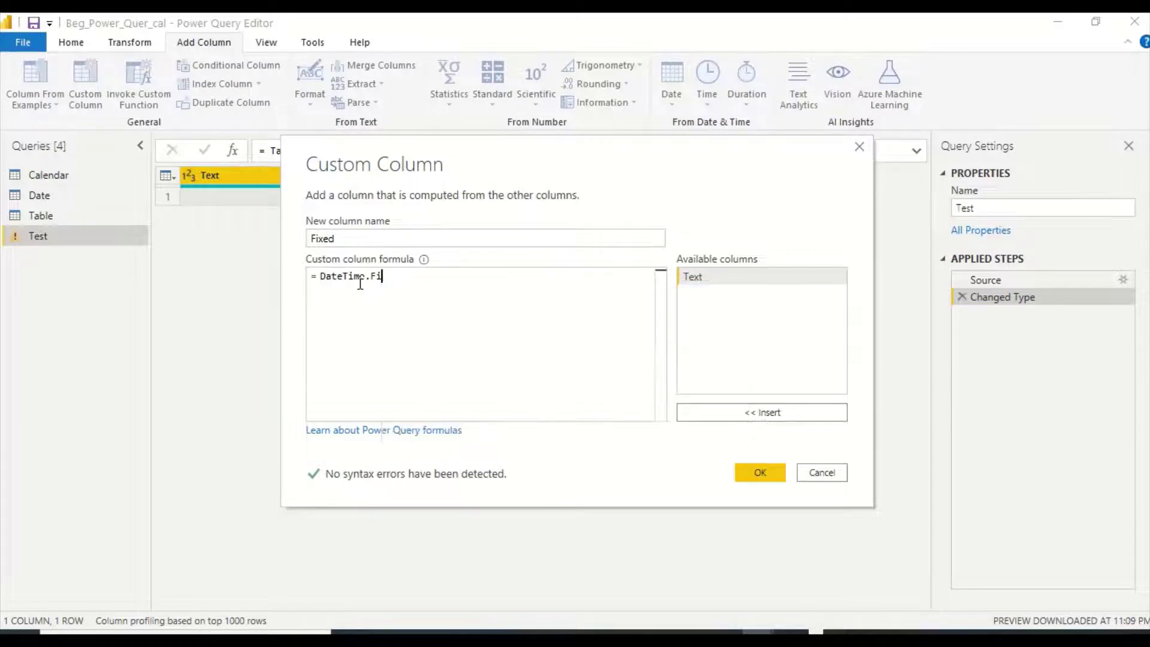
{"action": "key", "text": "Left"}
{"action": "key", "text": "Left"}
{"action": "key", "text": "Left"}
{"action": "key", "text": "Left"}
{"action": "key", "text": "Left"}
{"action": "key", "text": "Left"}
{"action": "key", "text": "Left"}
{"action": "key", "text": "Left"}
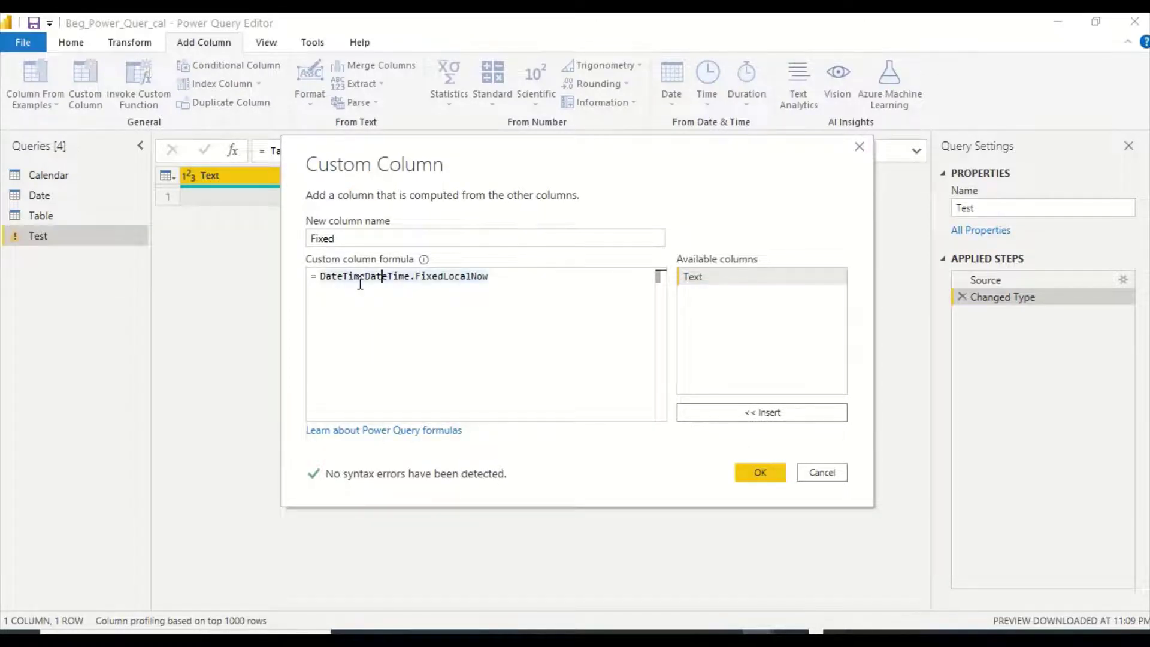
{"action": "key", "text": "BackSpace"}
{"action": "key", "text": "BackSpace"}
{"action": "key", "text": "BackSpace"}
{"action": "key", "text": "BackSpace"}
{"action": "key", "text": "BackSpace"}
{"action": "key", "text": "BackSpace"}
{"action": "key", "text": "BackSpace"}
{"action": "key", "text": "BackSpace"}
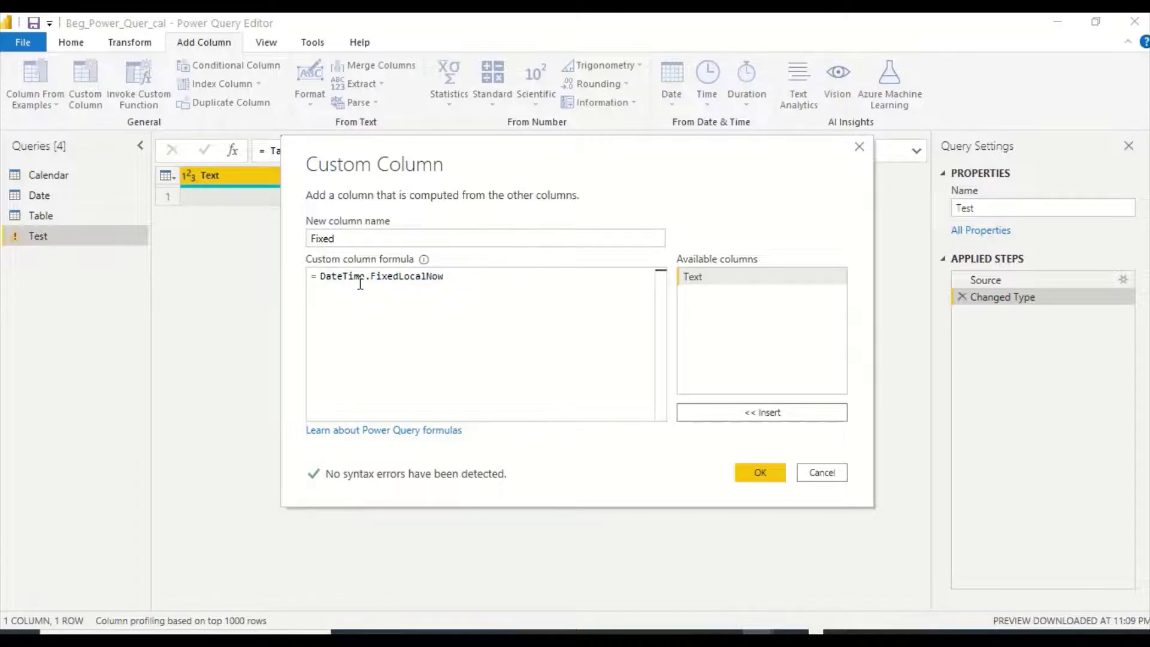
{"action": "type", "text": "()"}
{"action": "left_click", "coordinate": [775, 478]}
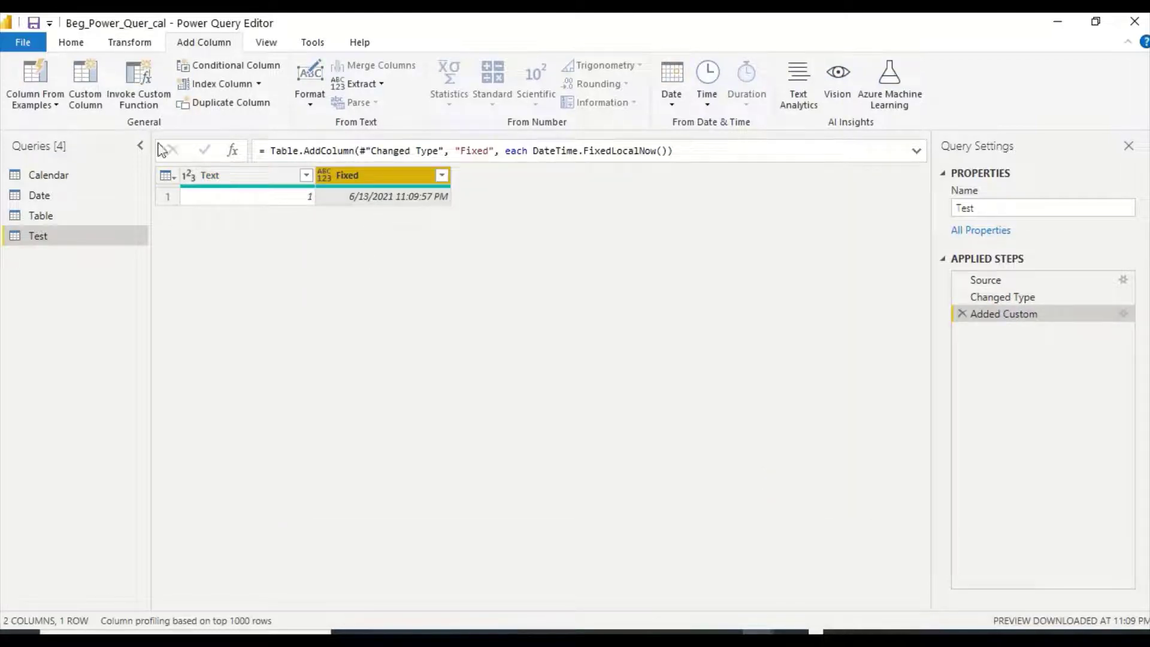
Step: Add a custom column named Now with the formula = DateTime.LocalNow()
{"action": "left_click", "coordinate": [91, 105]}
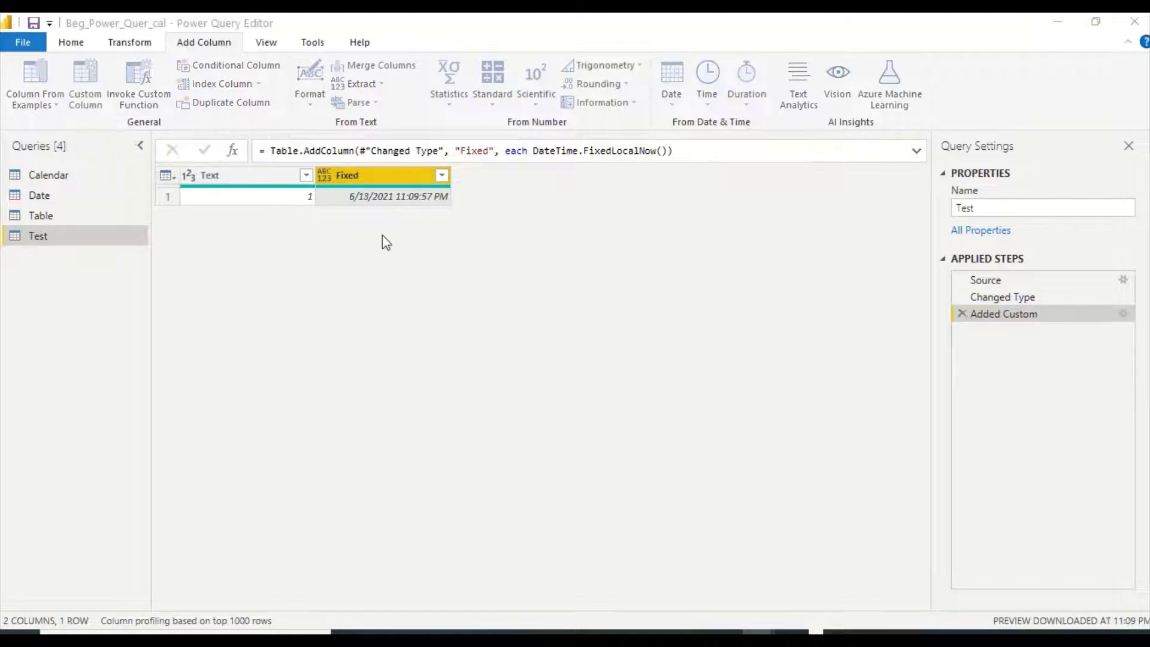
{"action": "type", "text": "Now"}
{"action": "key", "text": "Tab"}
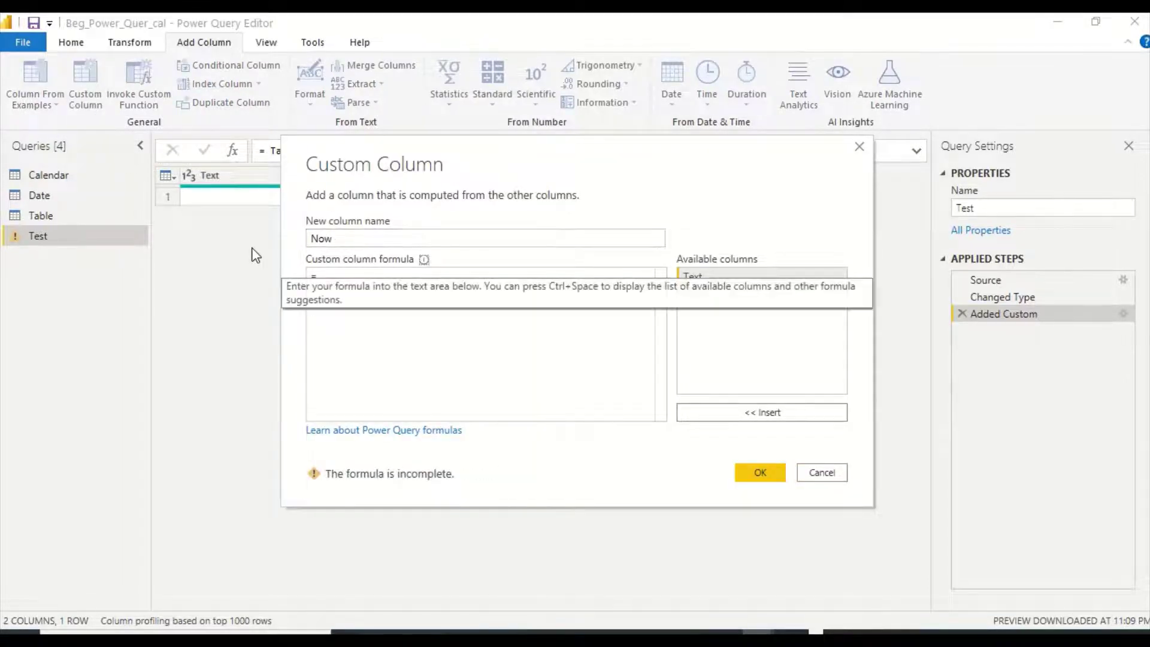
{"action": "type", "text": "Dat"}
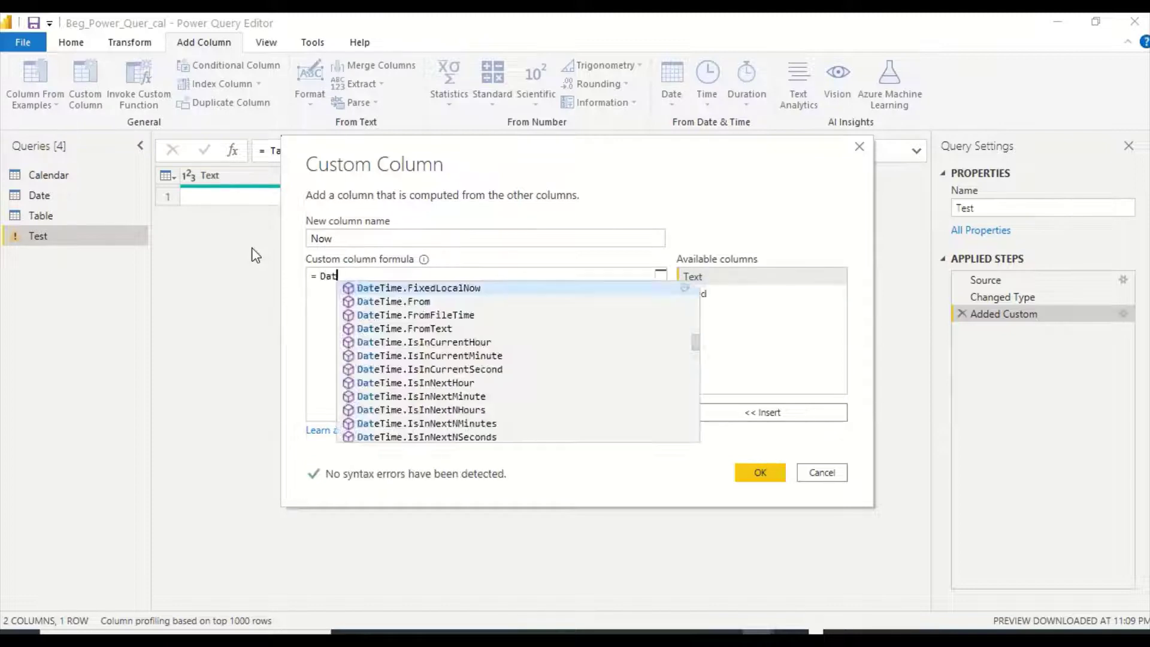
{"action": "type", "text": "eTime"}
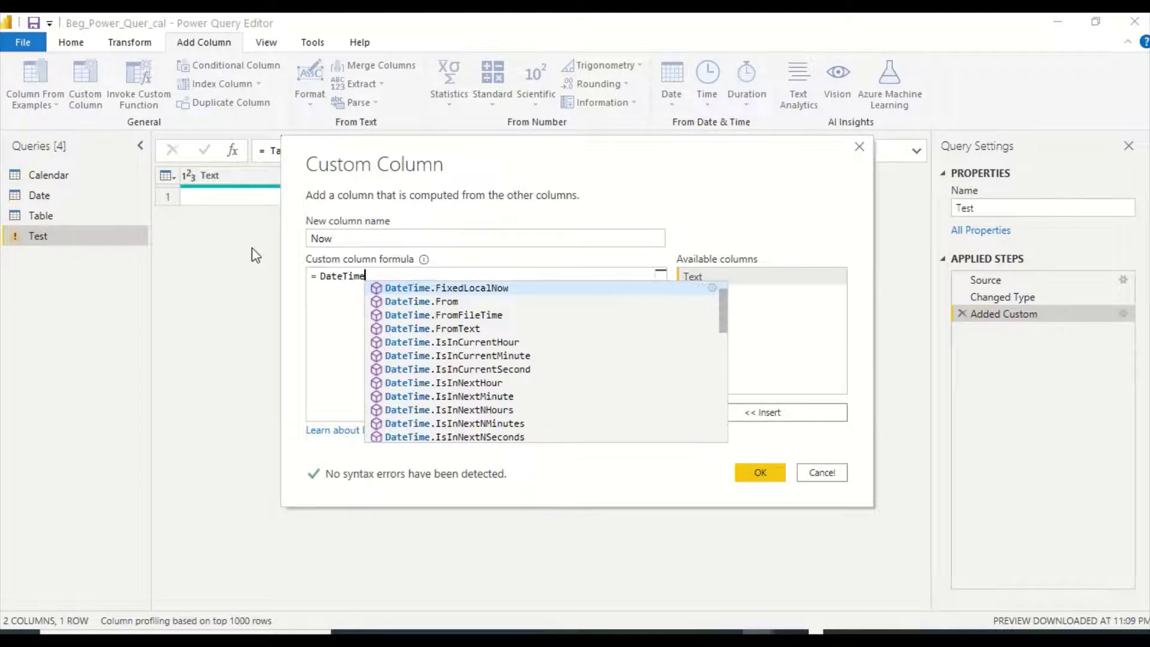
{"action": "type", "text": ".Lo"}
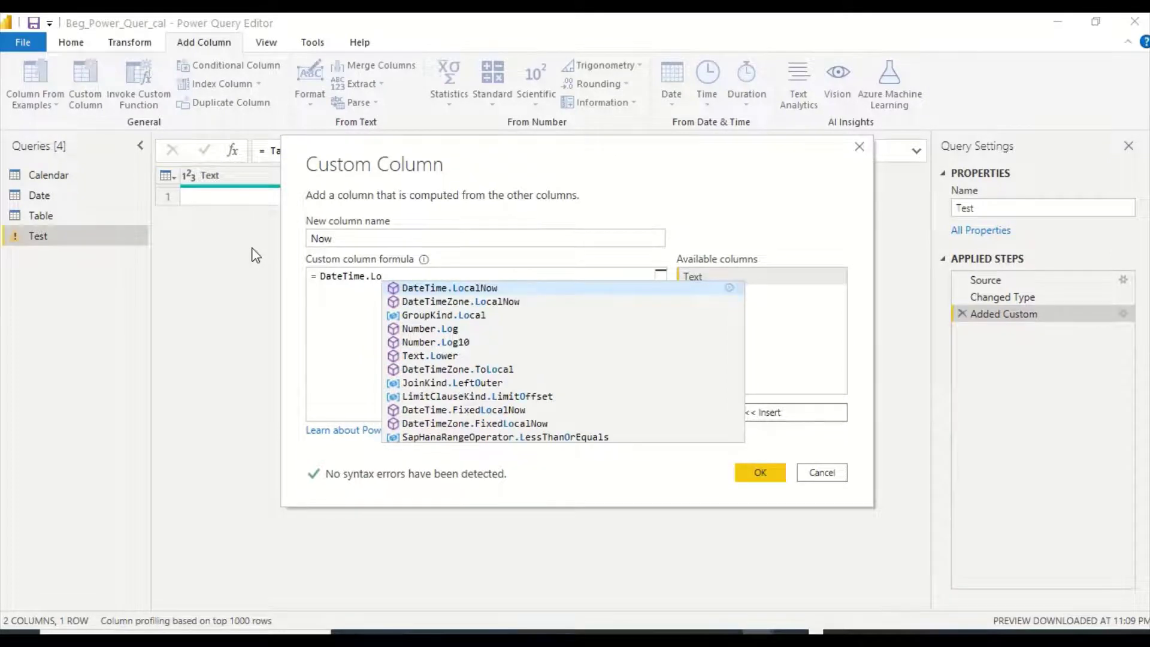
{"action": "left_click", "coordinate": [424, 289]}
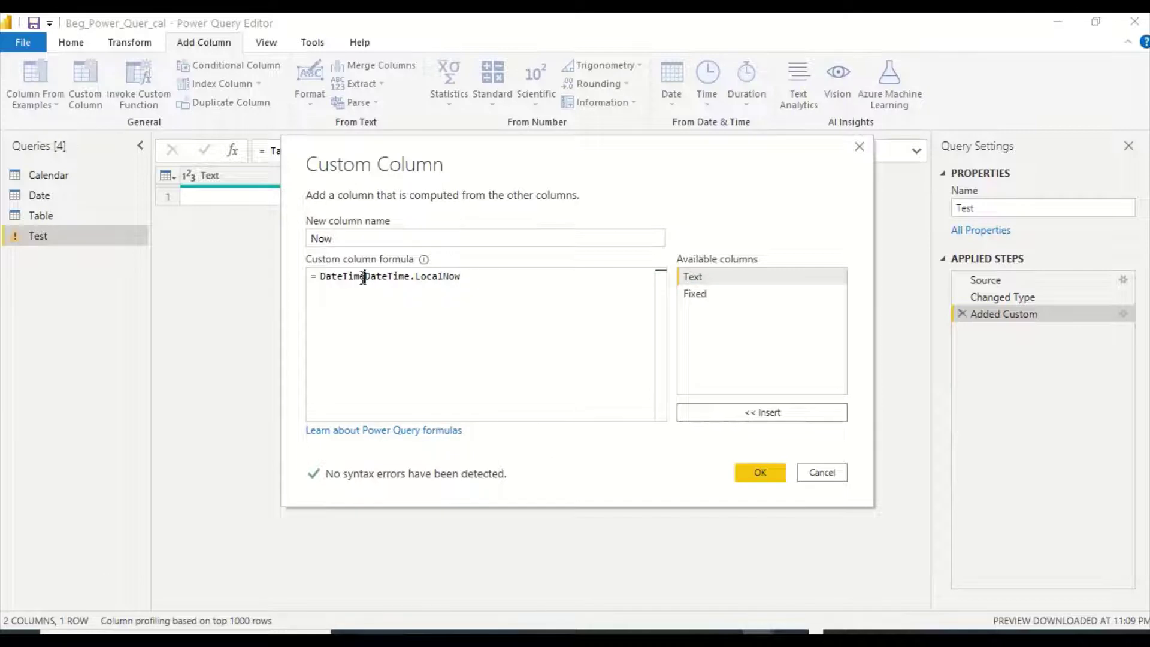
{"action": "left_click_drag", "start_coordinate": [364, 277], "coordinate": [322, 277]}
{"action": "key", "text": "BackSpace"}
{"action": "left_click", "coordinate": [427, 281]}
{"action": "type", "text": "()"}
{"action": "left_click", "coordinate": [761, 473]}
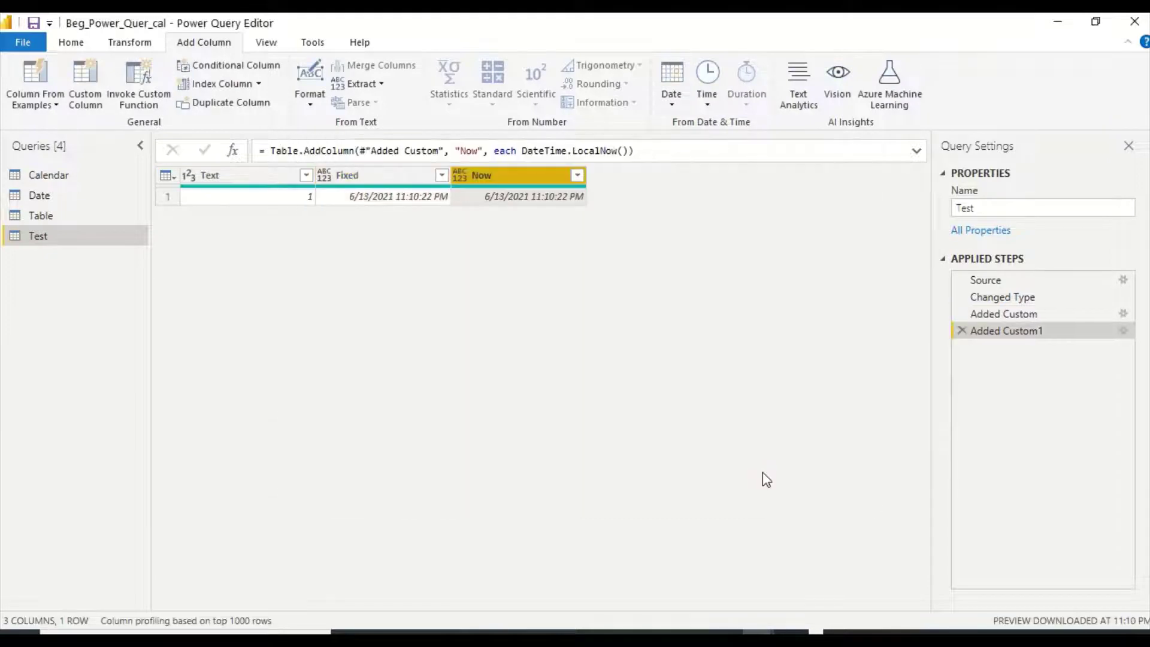
Step: Start another custom column and name it Date
{"action": "left_click", "coordinate": [85, 84]}
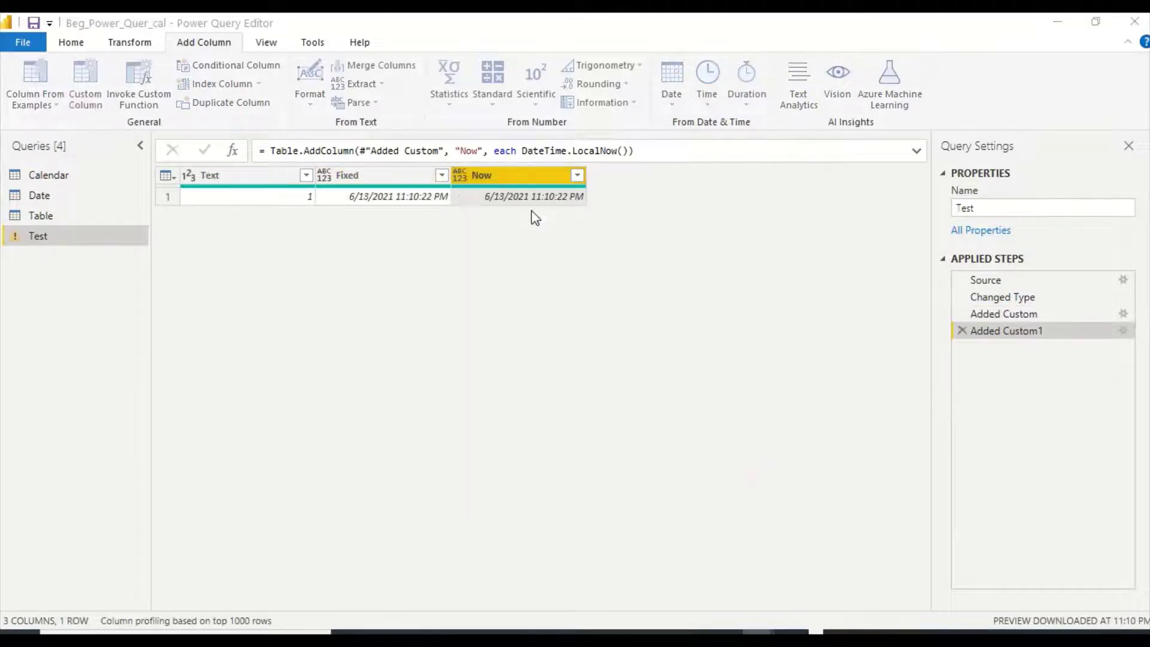
{"action": "left_click_drag", "start_coordinate": [462, 232], "coordinate": [307, 236]}
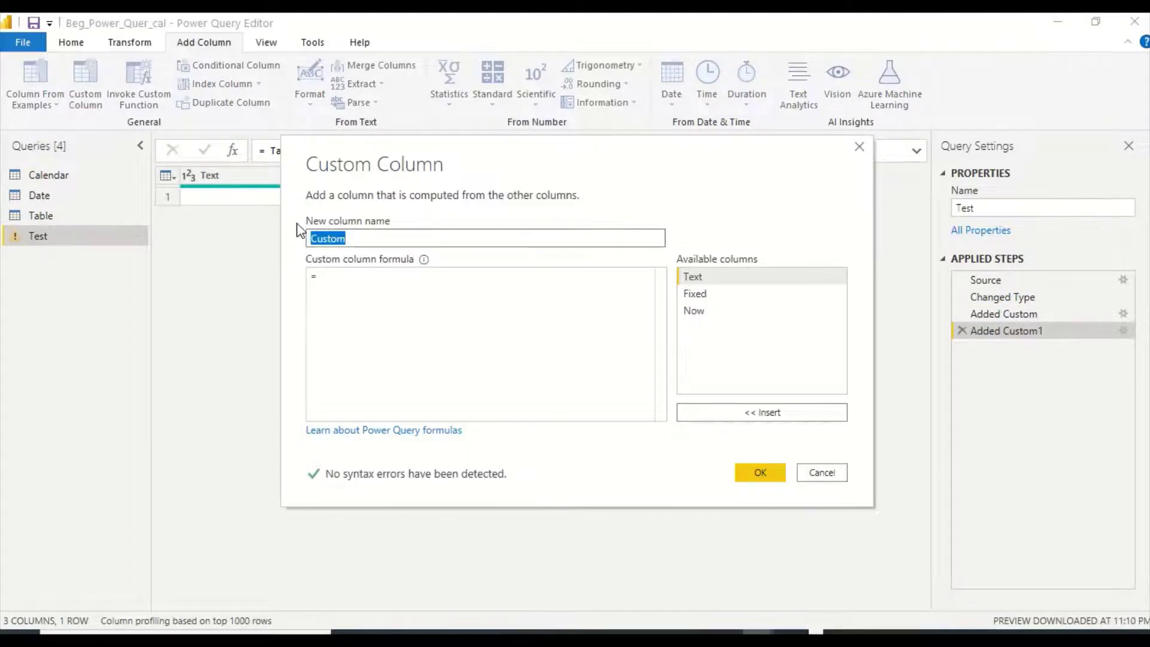
{"action": "type", "text": "Date"}
{"action": "key", "text": "Tab"}
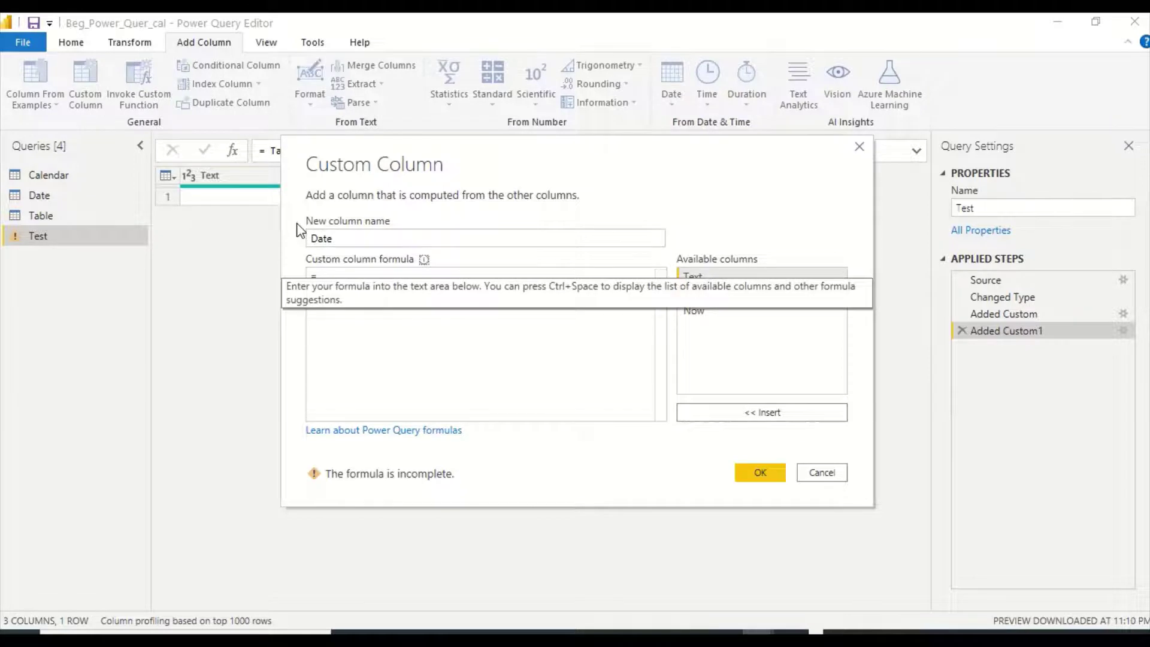
{"action": "key", "text": "Tab"}
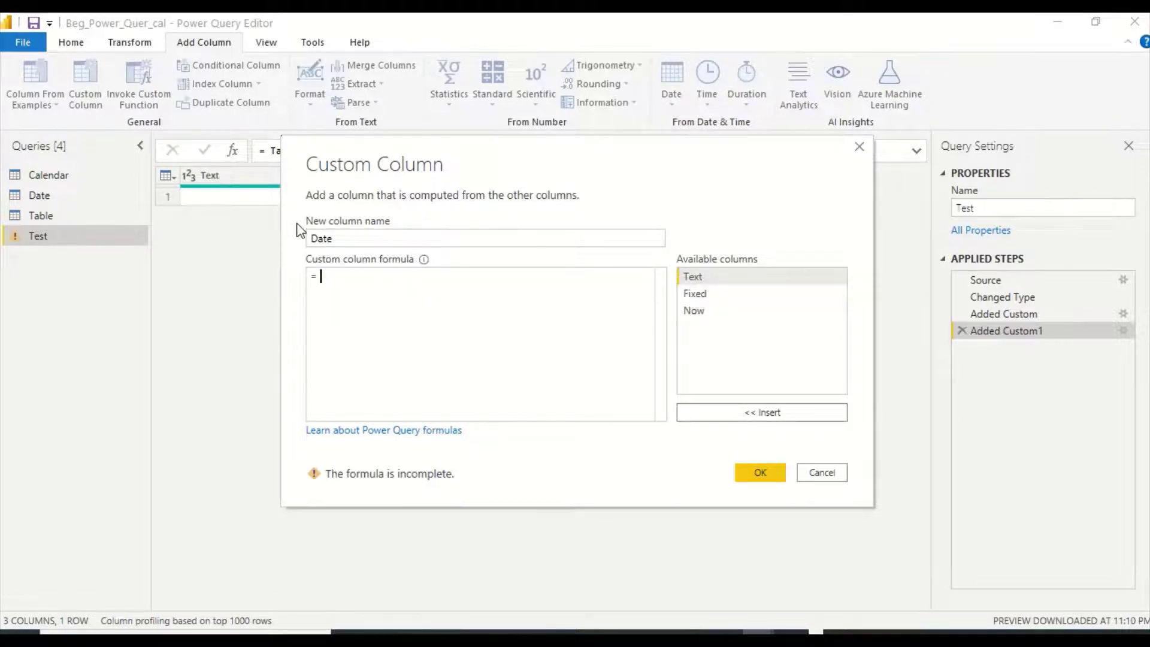
Step: Enter the formula = DateTime.Date(DateTime.FixedLocalNow()) and create the column
{"action": "type", "text": "DateT"}
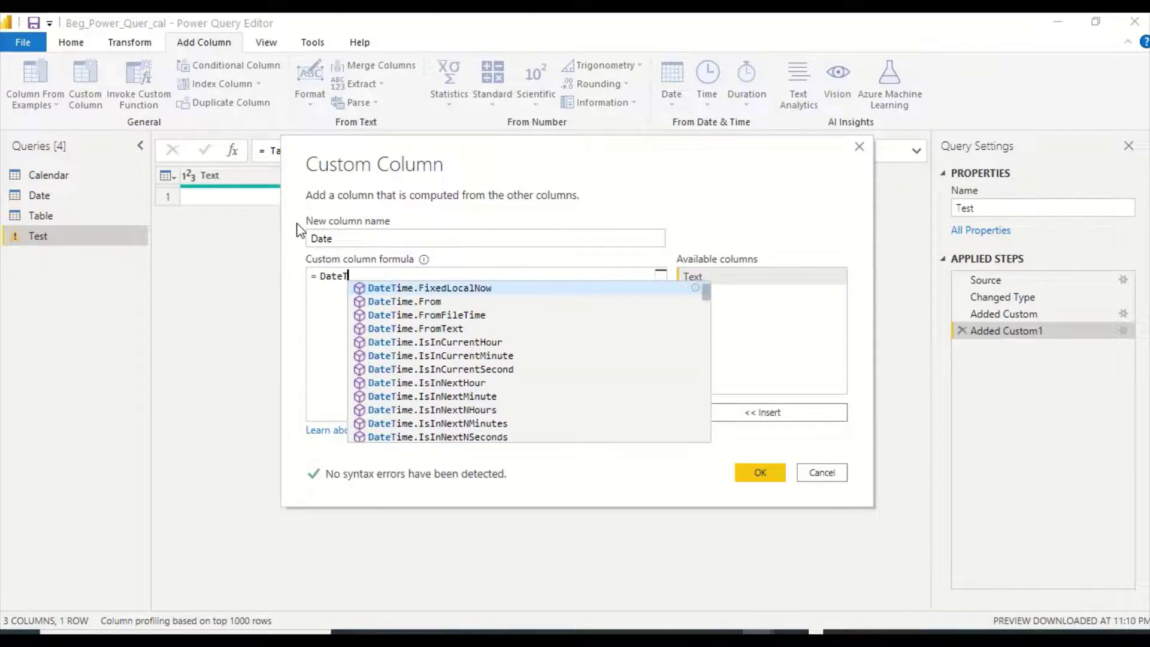
{"action": "type", "text": "ime"}
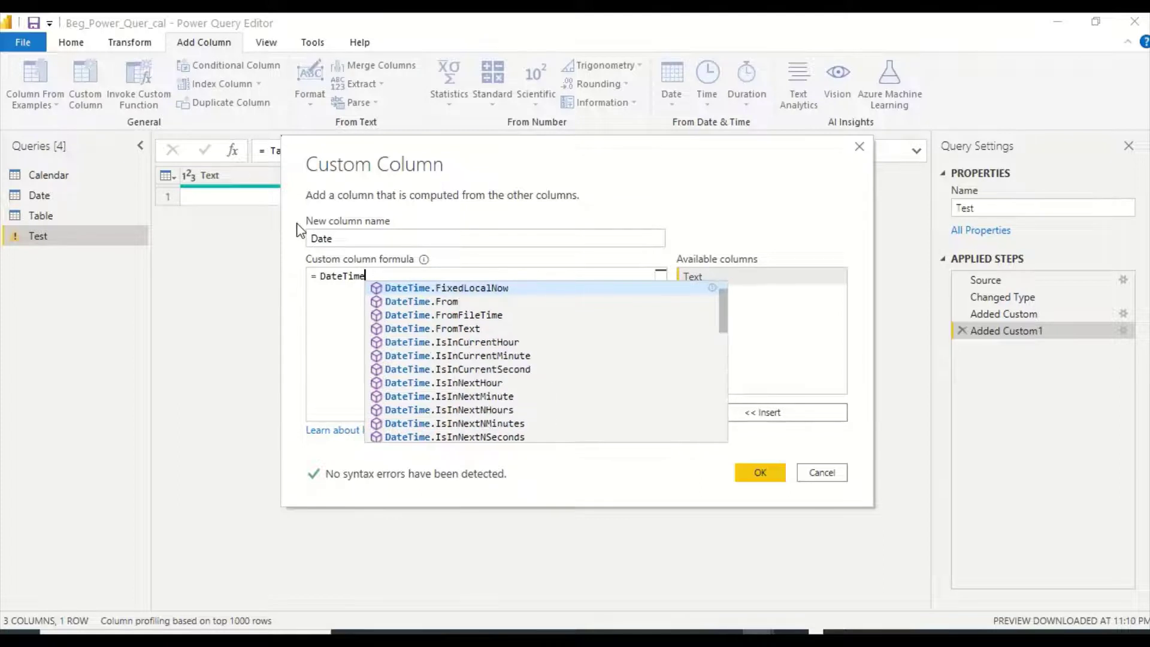
{"action": "type", "text": ".Date"}
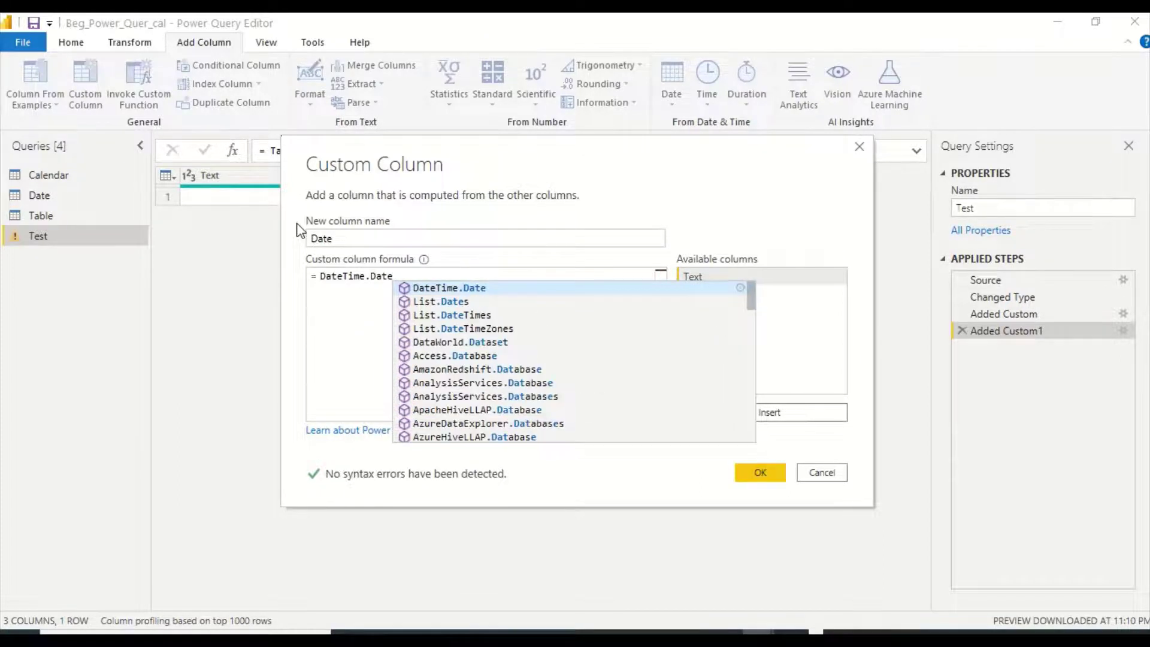
{"action": "type", "text": "("}
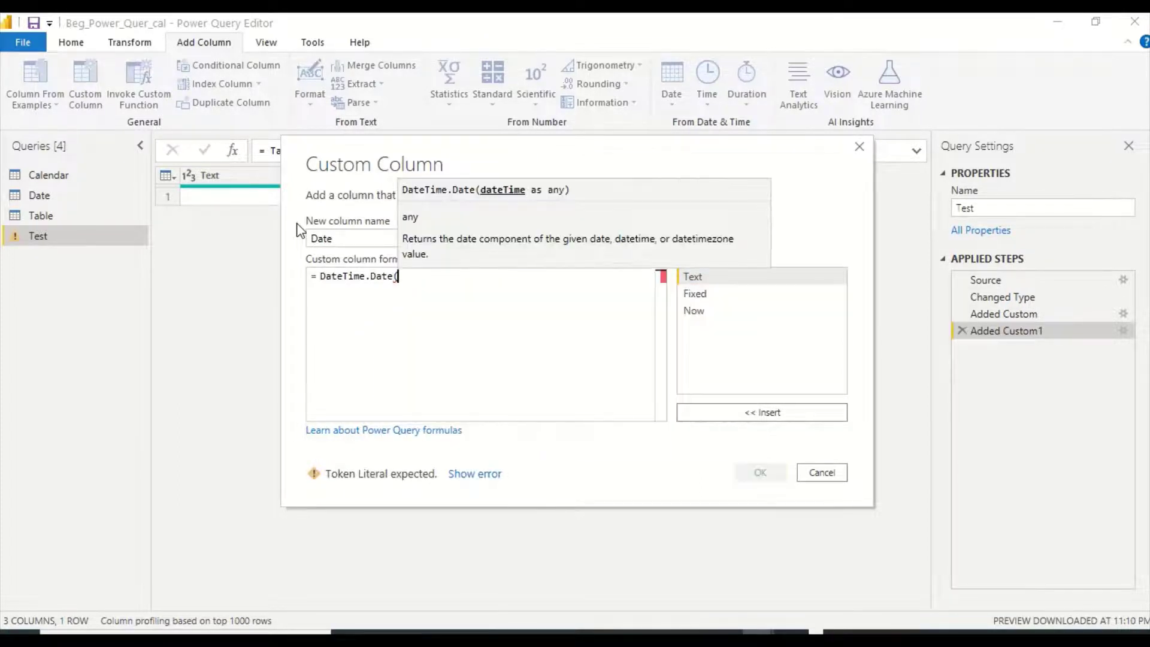
{"action": "type", "text": "DateTime."}
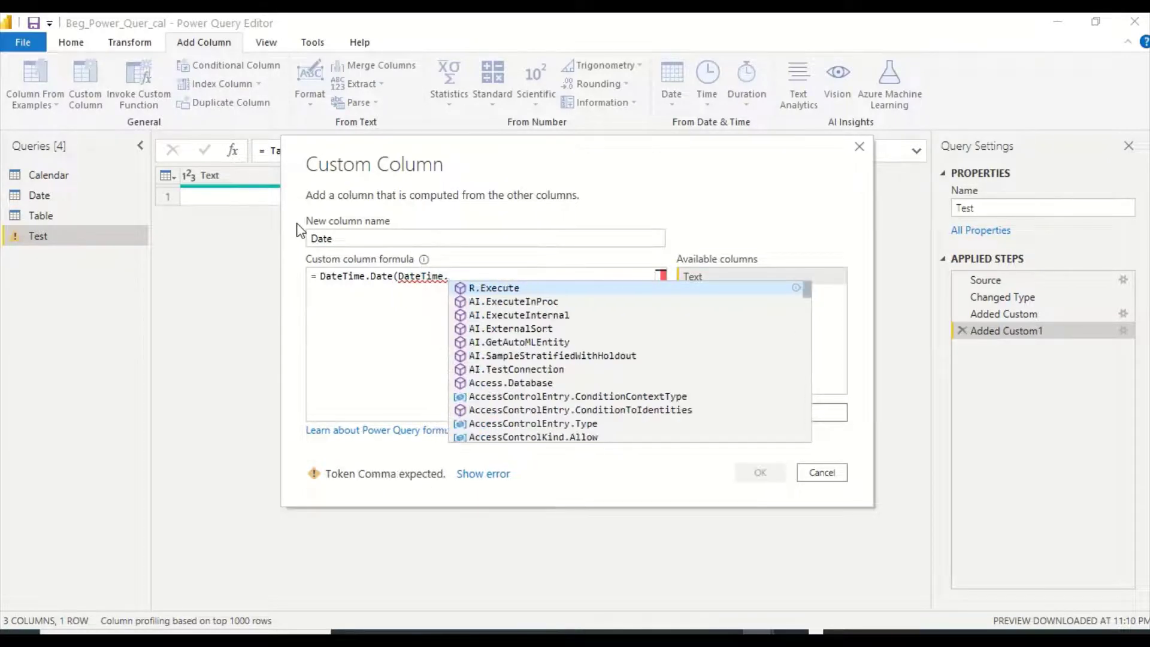
{"action": "type", "text": "Date"}
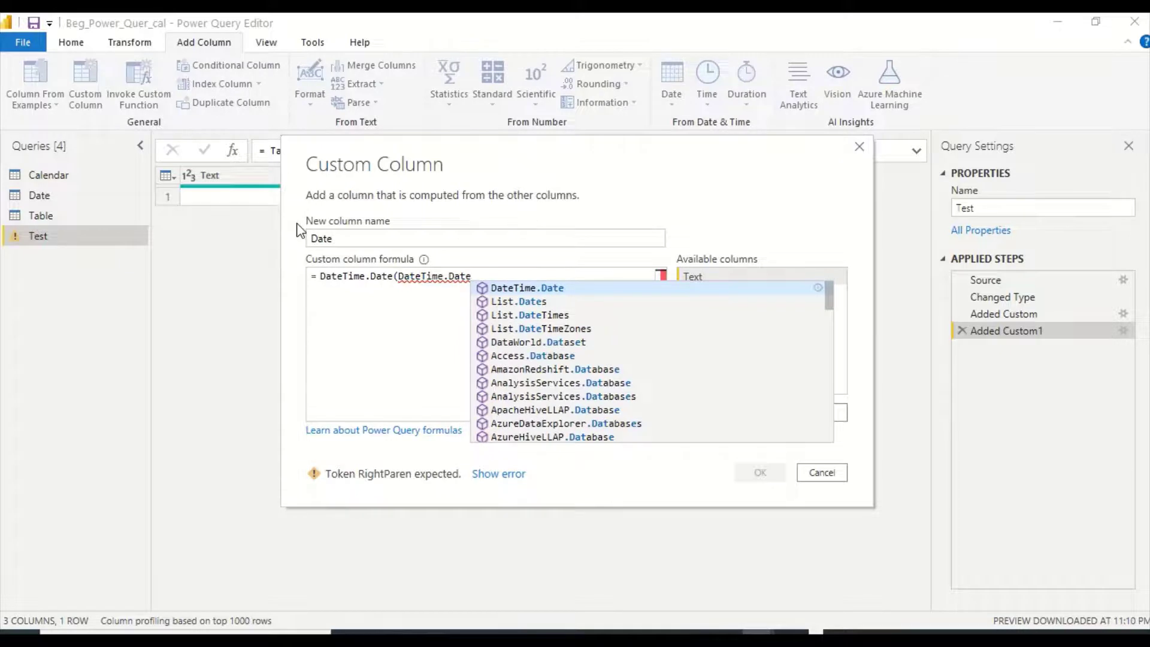
{"action": "key", "text": "BackSpace"}
{"action": "key", "text": "BackSpace"}
{"action": "key", "text": "BackSpace"}
{"action": "key", "text": "BackSpace"}
{"action": "type", "text": "Fixed"}
{"action": "key", "text": "Tab"}
{"action": "key", "text": "Left"}
{"action": "key", "text": "Left"}
{"action": "key", "text": "Left"}
{"action": "key", "text": "Left"}
{"action": "key", "text": "Left"}
{"action": "key", "text": "Left"}
{"action": "key", "text": "BackSpace"}
{"action": "key", "text": "BackSpace"}
{"action": "key", "text": "BackSpace"}
{"action": "key", "text": "BackSpace"}
{"action": "key", "text": "BackSpace"}
{"action": "key", "text": "BackSpace"}
{"action": "key", "text": "BackSpace"}
{"action": "key", "text": "BackSpace"}
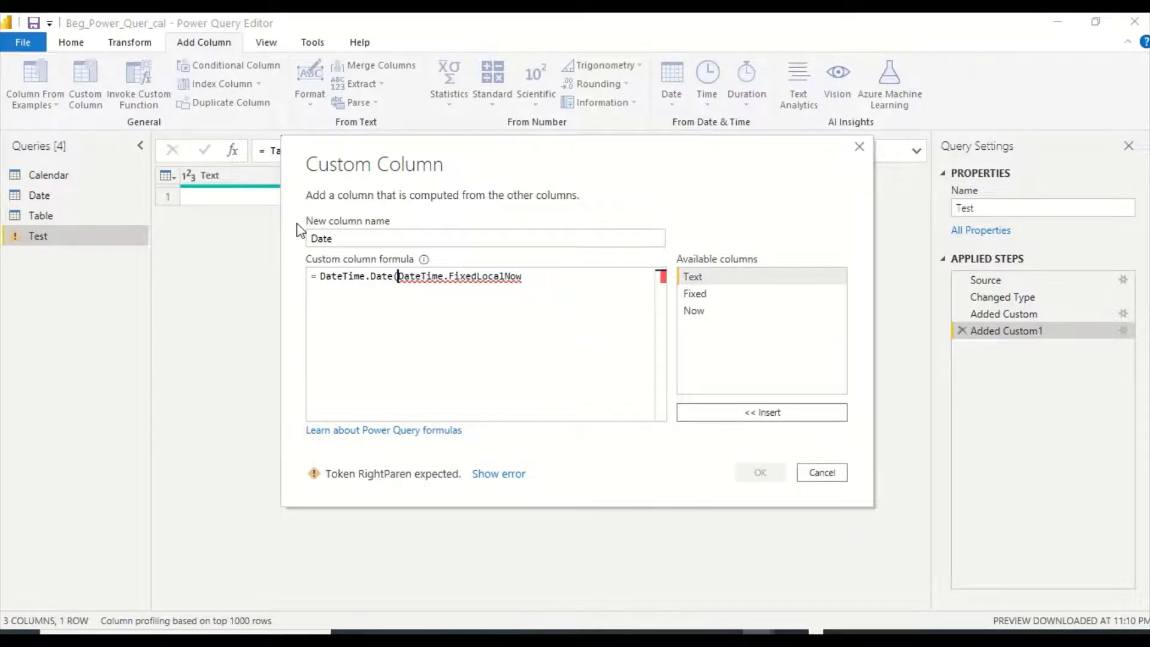
{"action": "type", "text": "())"}
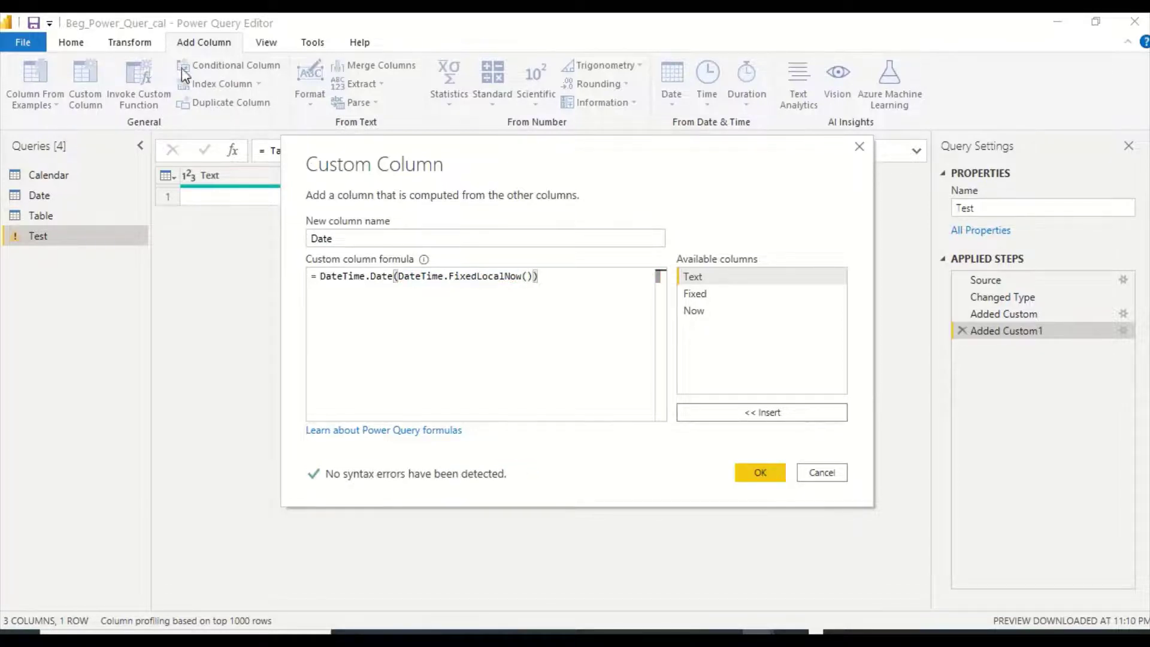
{"action": "left_click", "coordinate": [761, 473]}
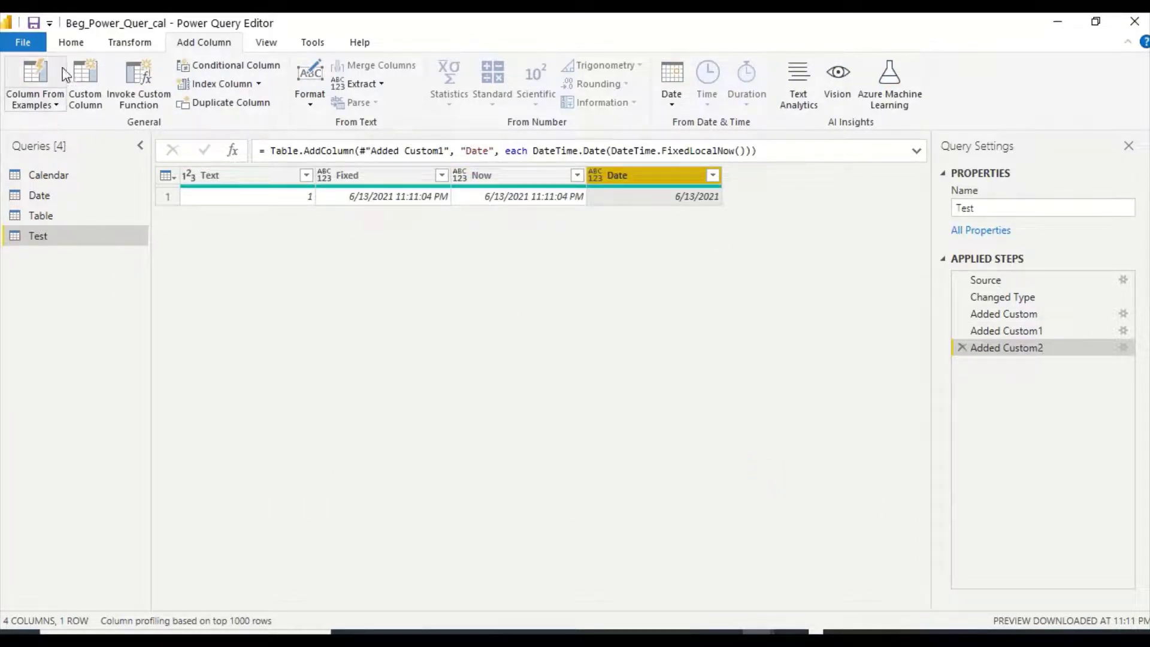
Step: Apply the query changes with Close & Apply and return to the report
{"action": "left_click", "coordinate": [70, 42]}
{"action": "left_click", "coordinate": [36, 106]}
{"action": "left_click", "coordinate": [51, 124]}
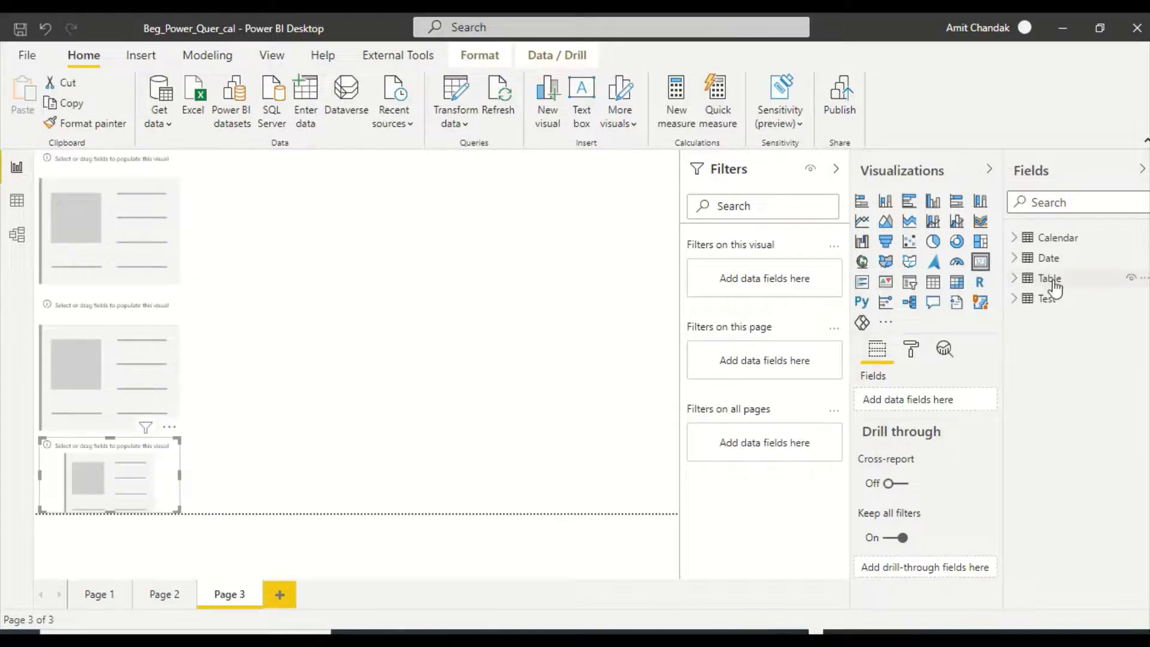
Step: Put Fixed and Now into the top two cards, widening and stacking them
{"action": "left_click", "coordinate": [1024, 302]}
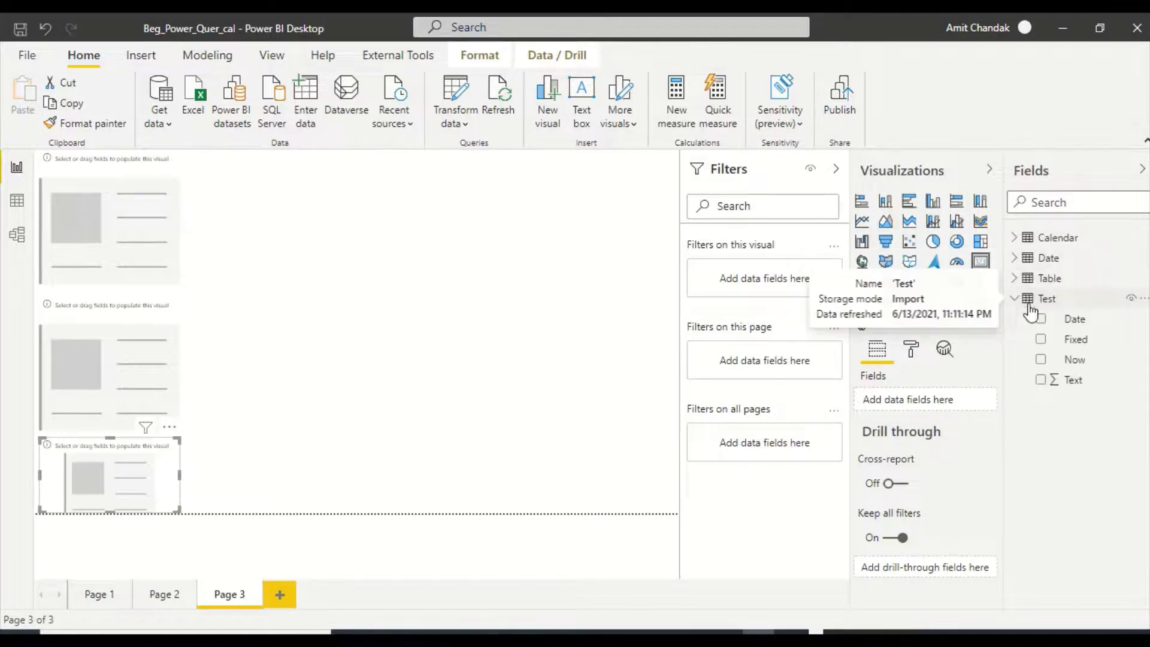
{"action": "left_click_drag", "start_coordinate": [1074, 347], "coordinate": [127, 207]}
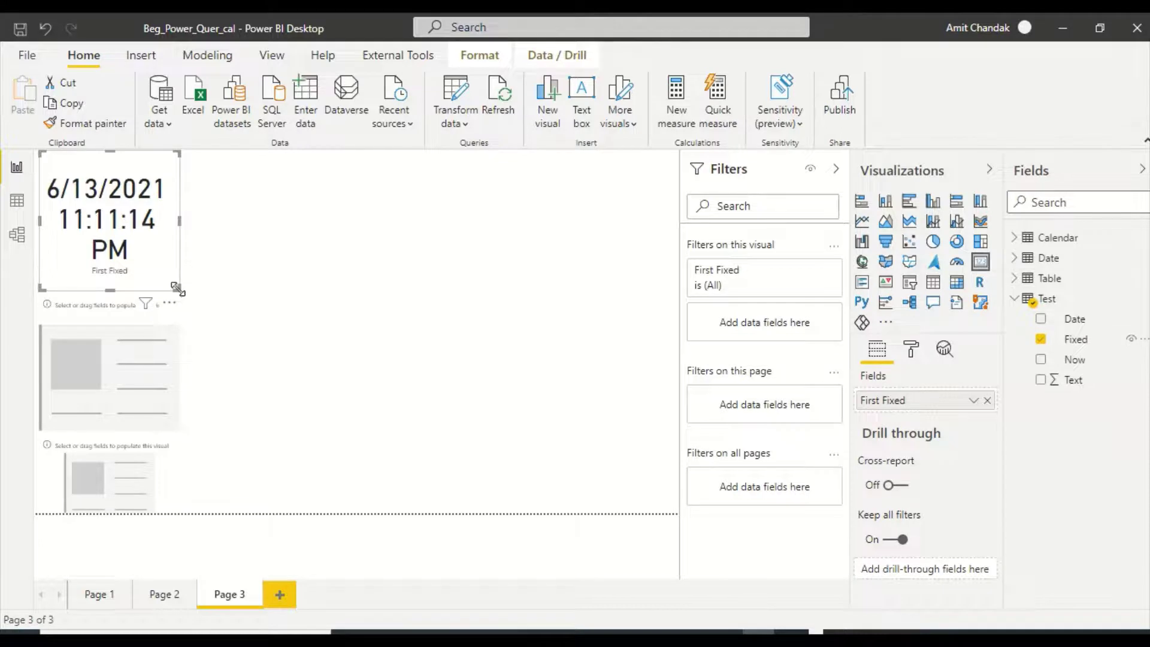
{"action": "left_click_drag", "start_coordinate": [175, 289], "coordinate": [313, 262]}
{"action": "left_click_drag", "start_coordinate": [134, 372], "coordinate": [133, 332]}
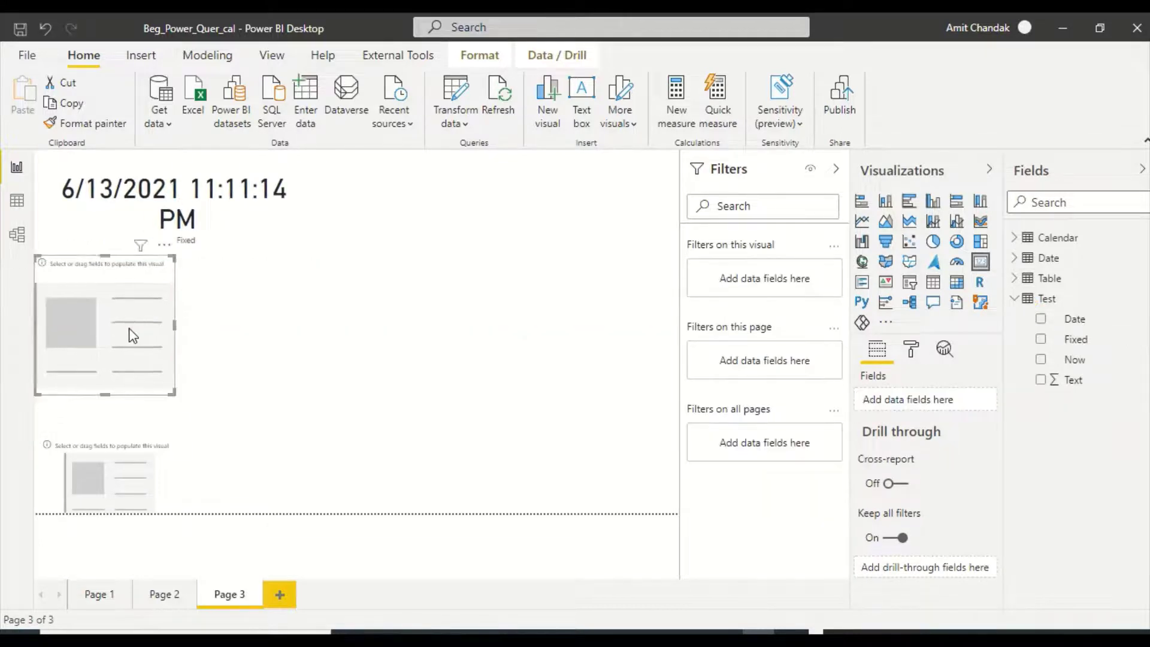
{"action": "left_click_drag", "start_coordinate": [174, 400], "coordinate": [333, 408]}
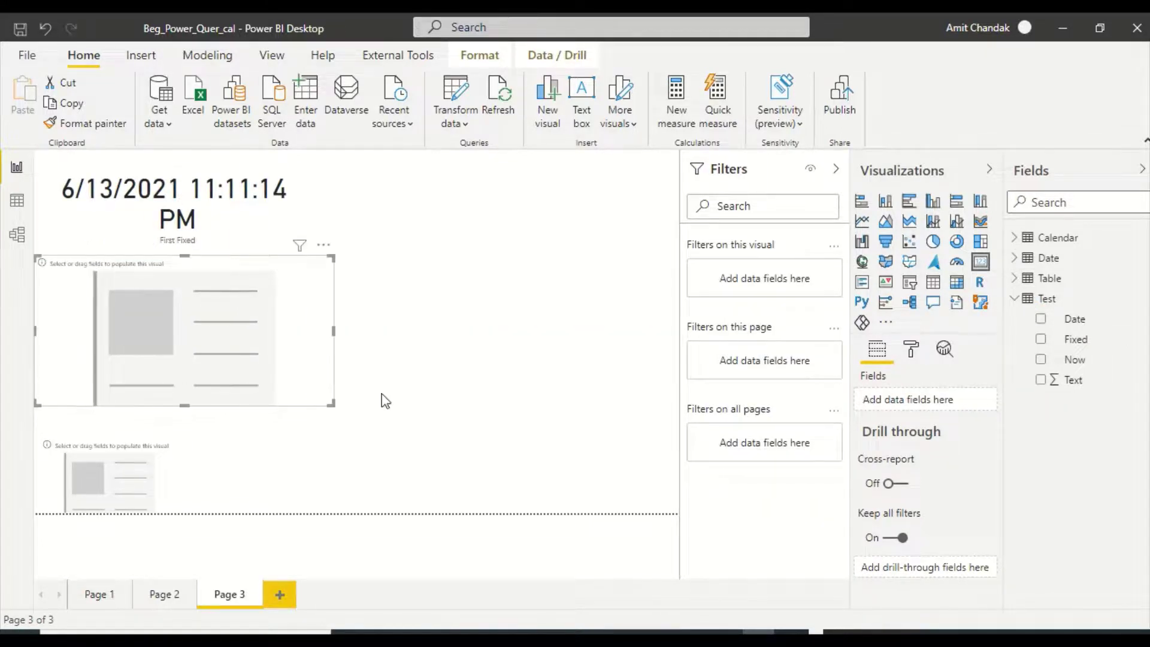
{"action": "left_click_drag", "start_coordinate": [1073, 360], "coordinate": [271, 362]}
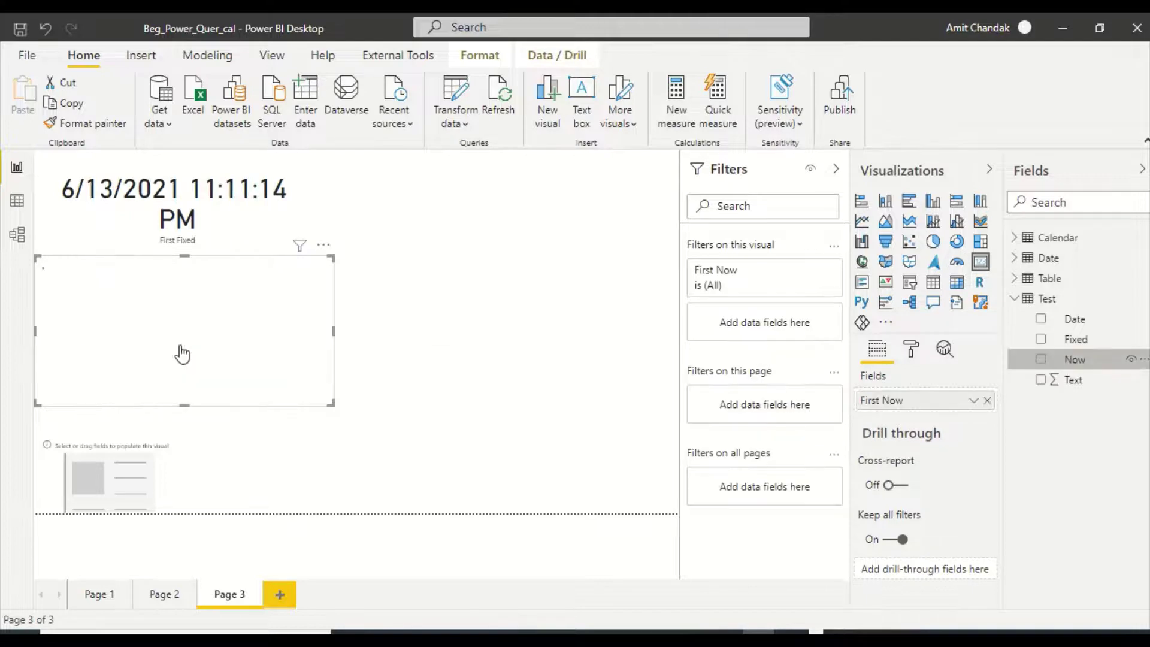
Step: Move and enlarge the bottom card, fill it with Date, and drop Text onto the canvas
{"action": "left_click_drag", "start_coordinate": [99, 484], "coordinate": [98, 455]}
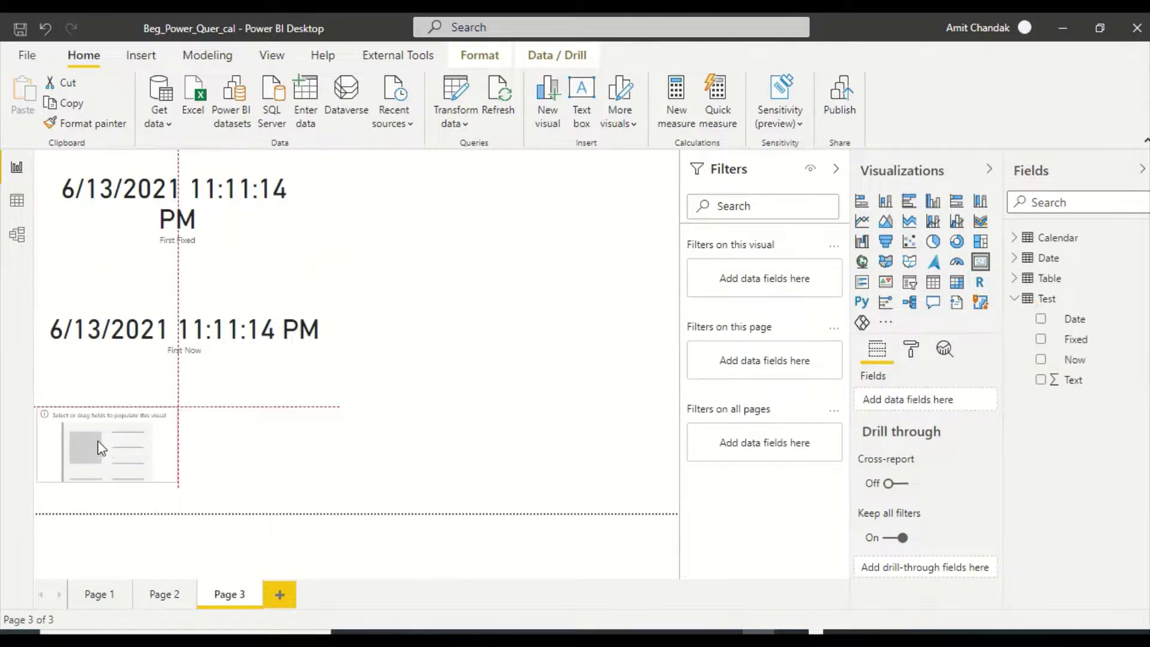
{"action": "left_click_drag", "start_coordinate": [180, 483], "coordinate": [258, 500]}
{"action": "left_click_drag", "start_coordinate": [403, 528], "coordinate": [403, 527]}
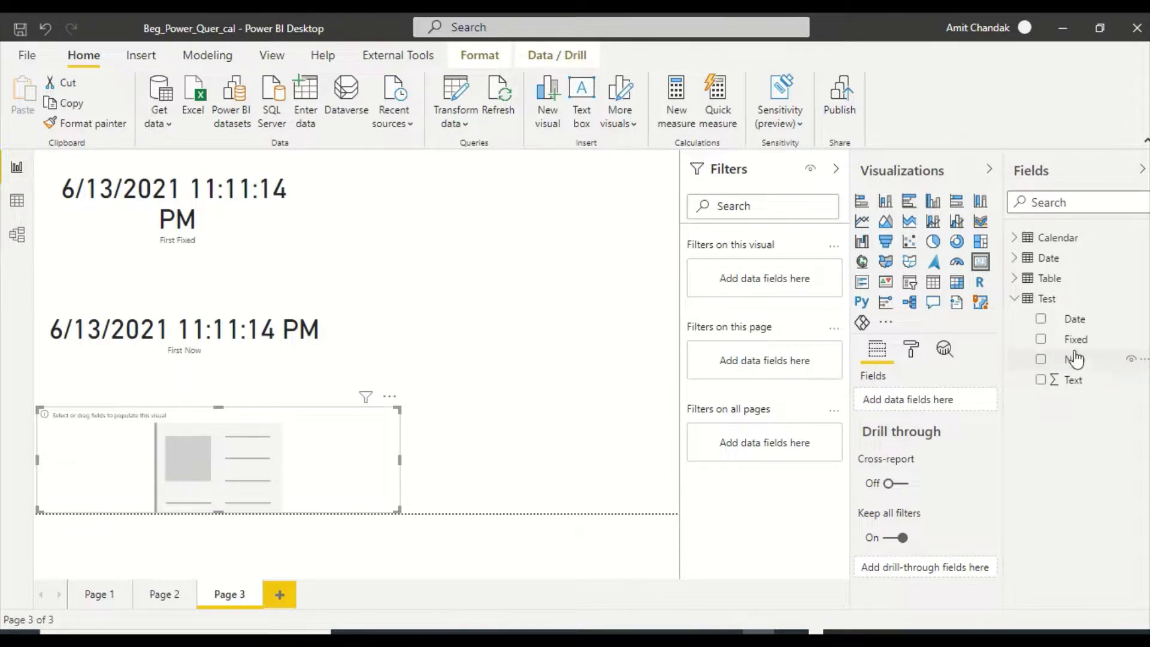
{"action": "left_click_drag", "start_coordinate": [1075, 319], "coordinate": [221, 479]}
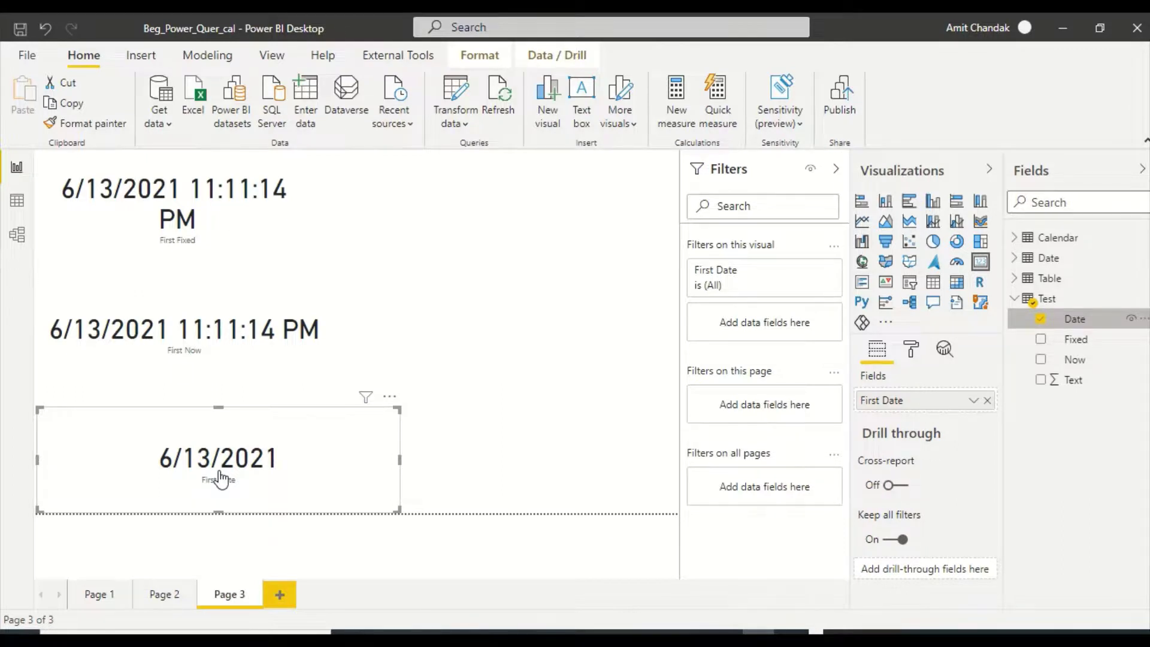
{"action": "left_click_drag", "start_coordinate": [1066, 381], "coordinate": [563, 267]}
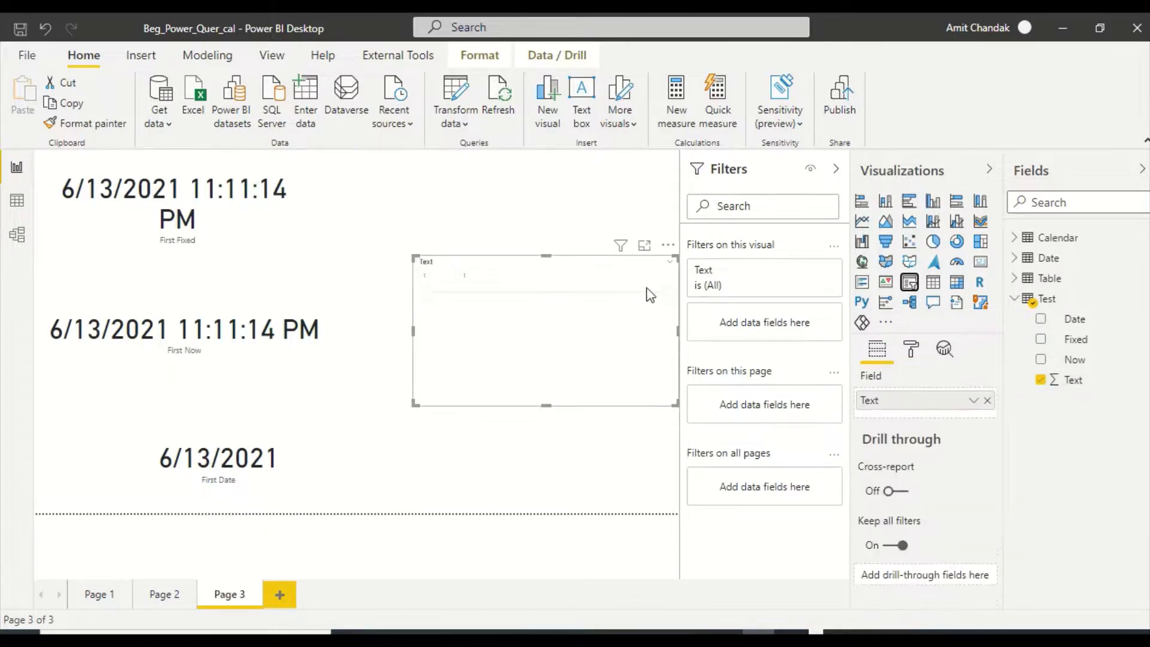
Step: Make the Text slicer a List filtered to 1, then refresh the Test table's data
{"action": "left_click", "coordinate": [671, 261]}
{"action": "left_click", "coordinate": [617, 277]}
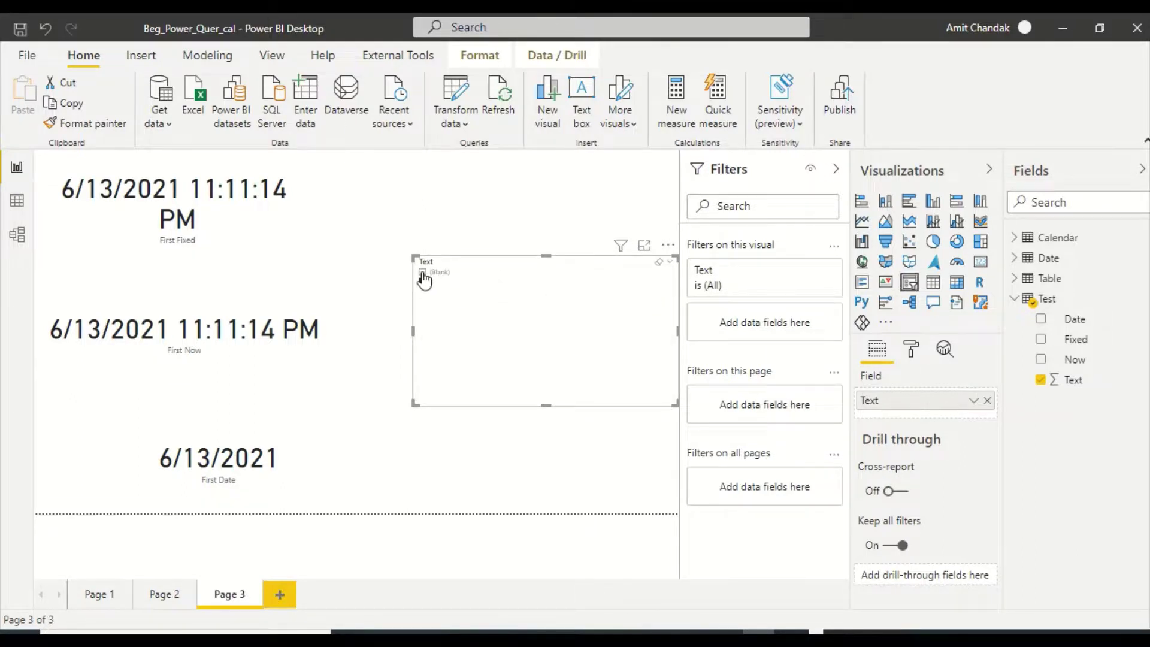
{"action": "left_click", "coordinate": [423, 272]}
{"action": "left_click", "coordinate": [424, 281]}
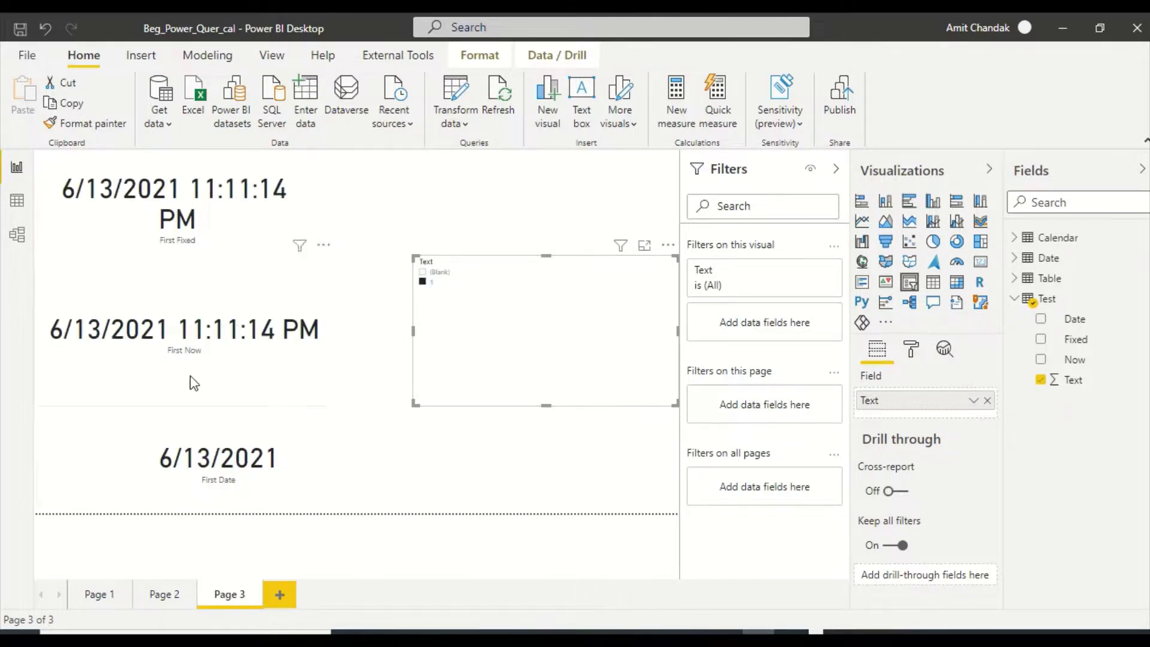
{"action": "right_click", "coordinate": [1048, 307]}
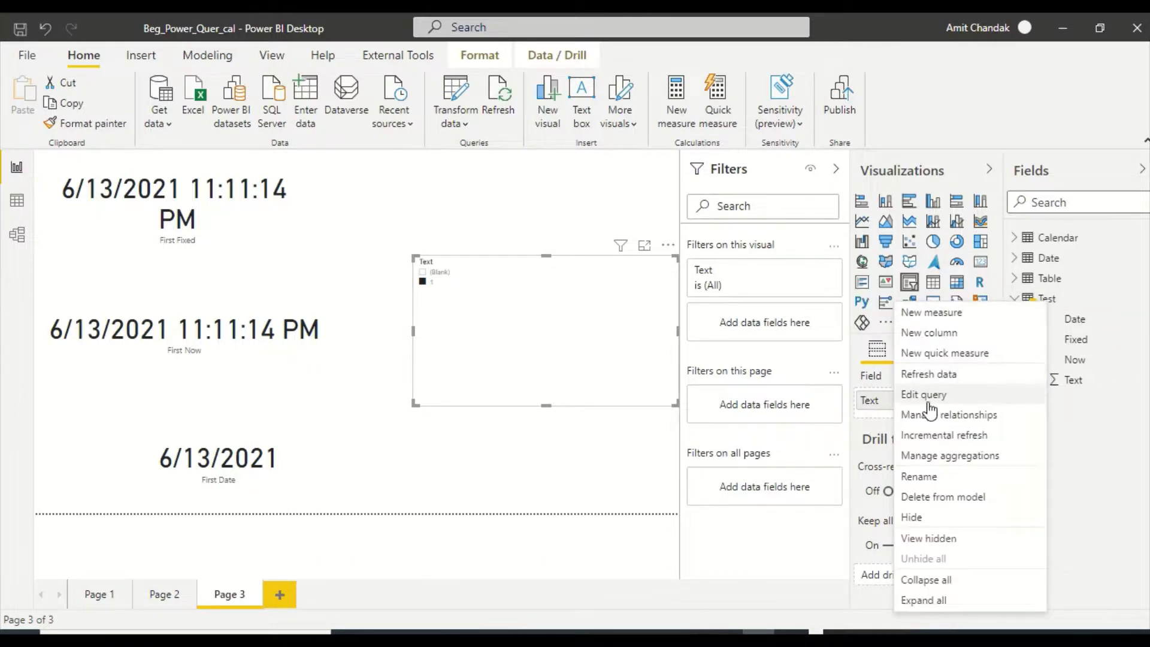
{"action": "left_click", "coordinate": [925, 377]}
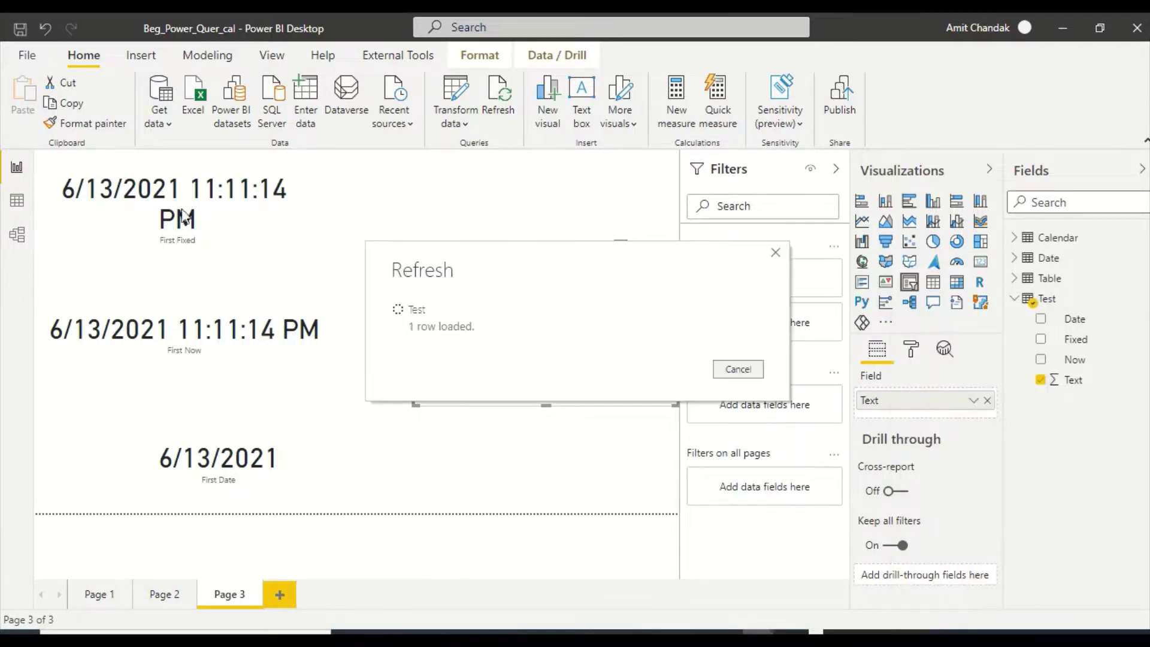